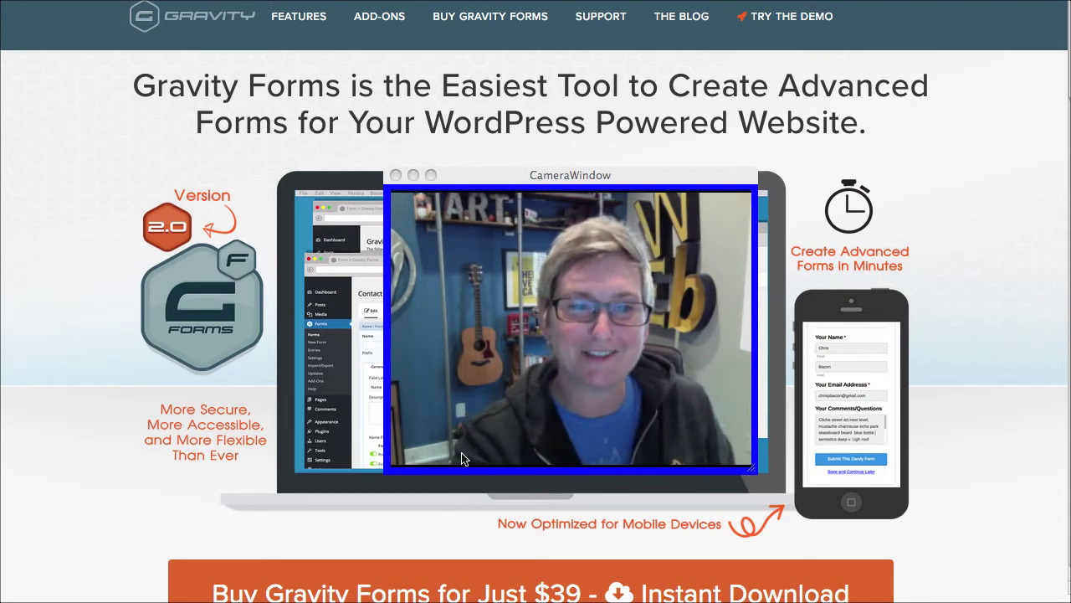
Open the $39 Gravity Forms pricing page and browse the Developer, Business and Personal plans.
left_click_drag(617, 433, 1070, 479)
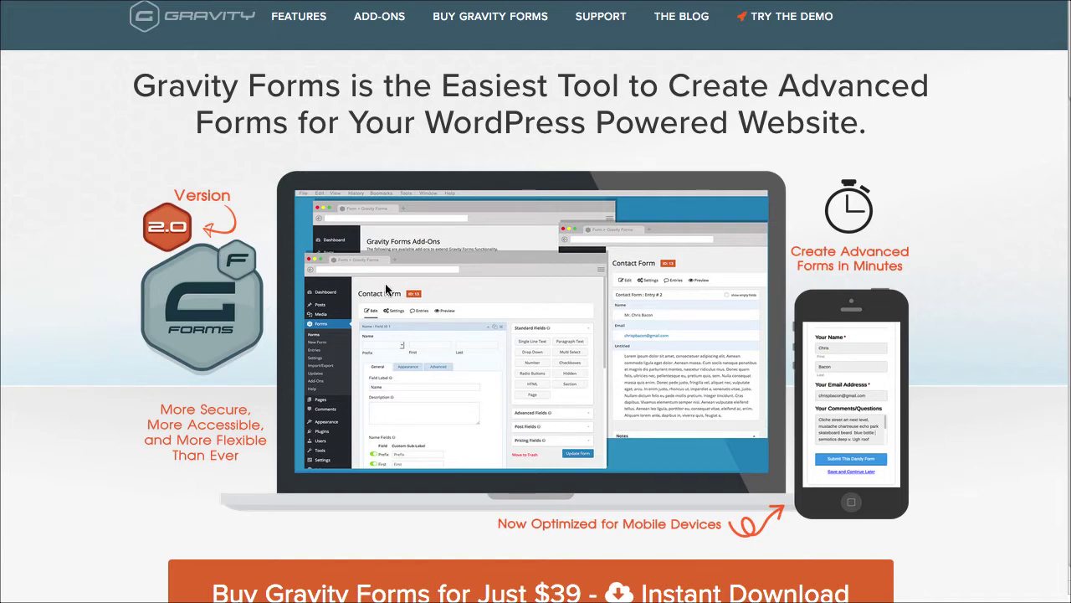
scroll(532, 355, "down", 3)
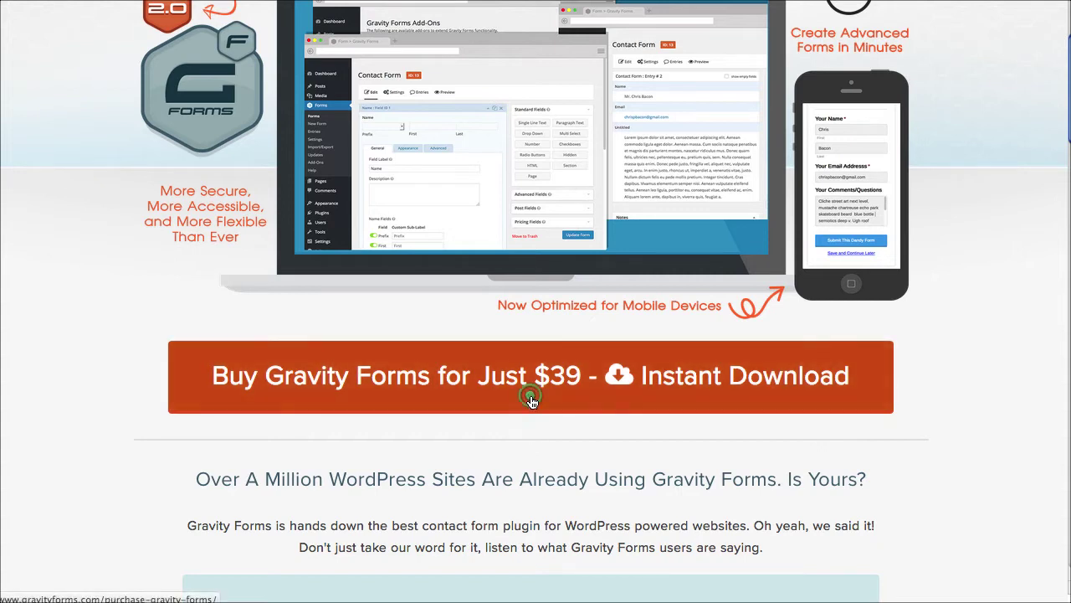
left_click(523, 395)
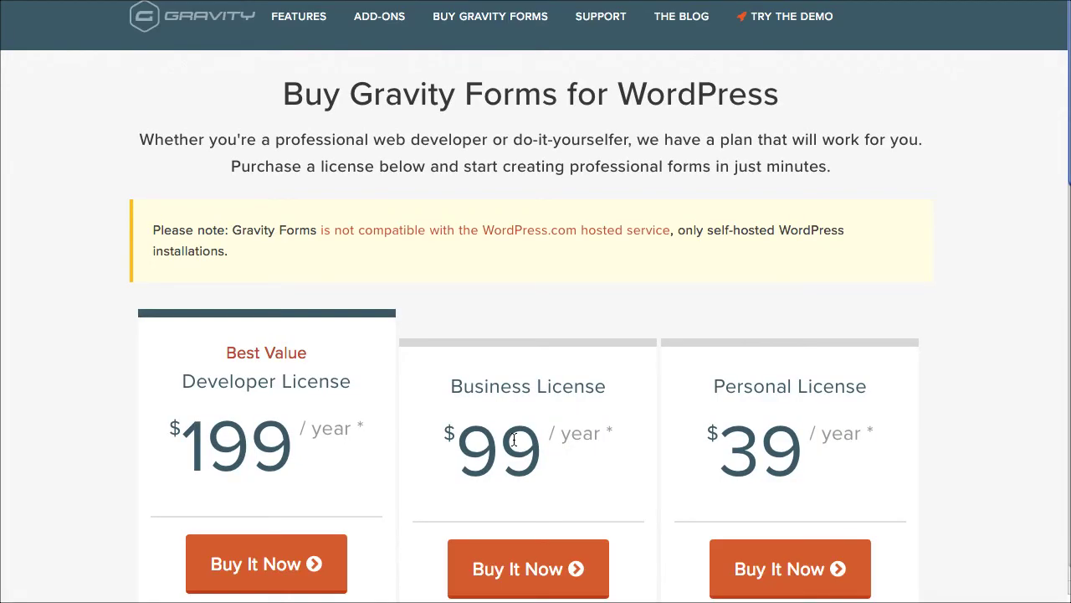
scroll(620, 365, "down", 2)
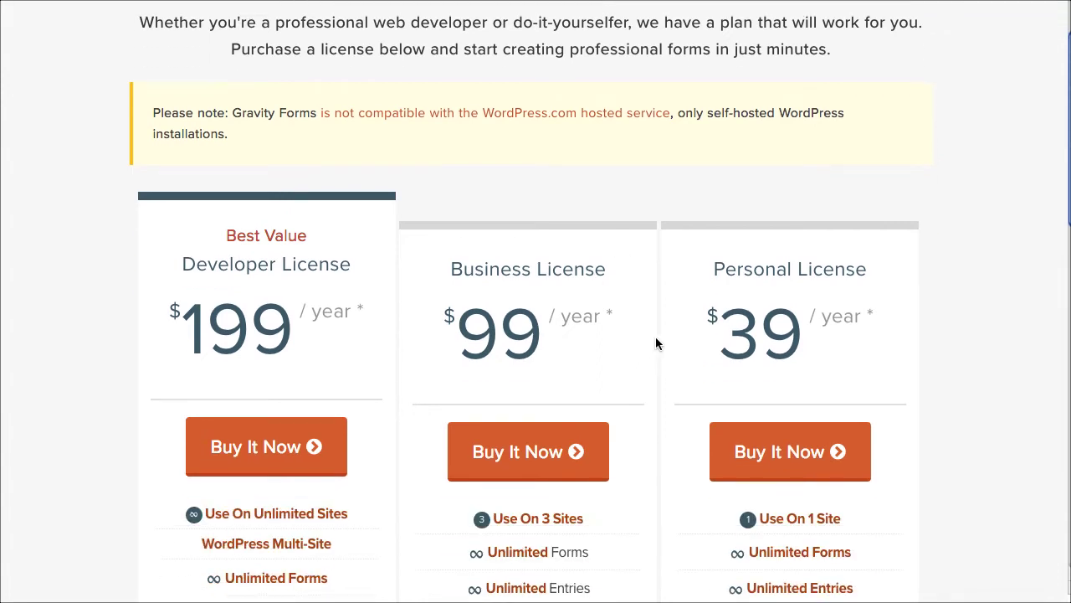
scroll(656, 343, "down", 2)
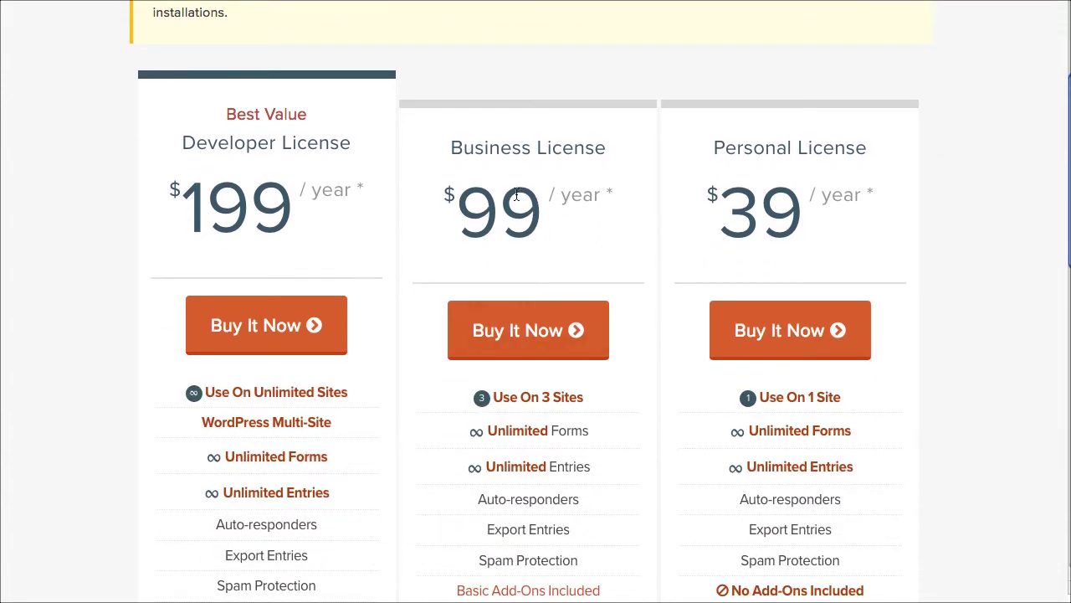
scroll(647, 289, "down", 3)
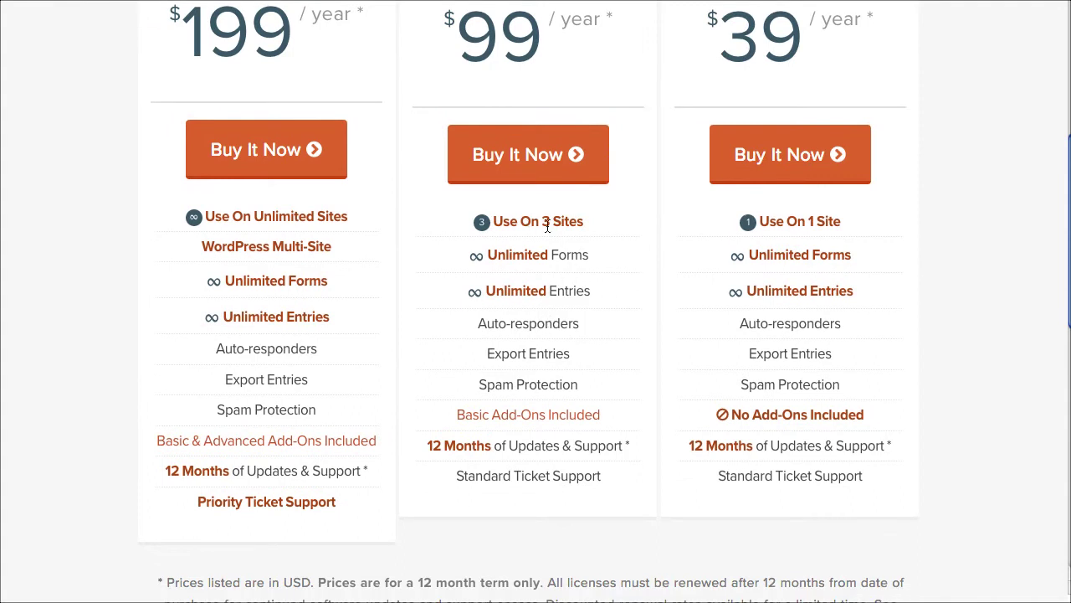
scroll(618, 263, "up", 2)
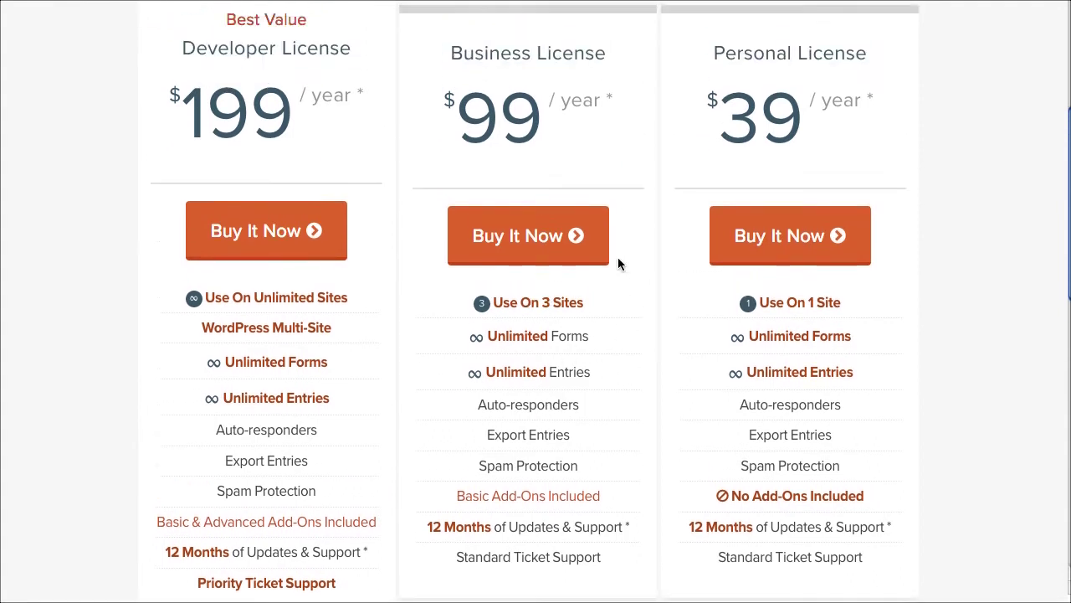
scroll(620, 263, "up", 1)
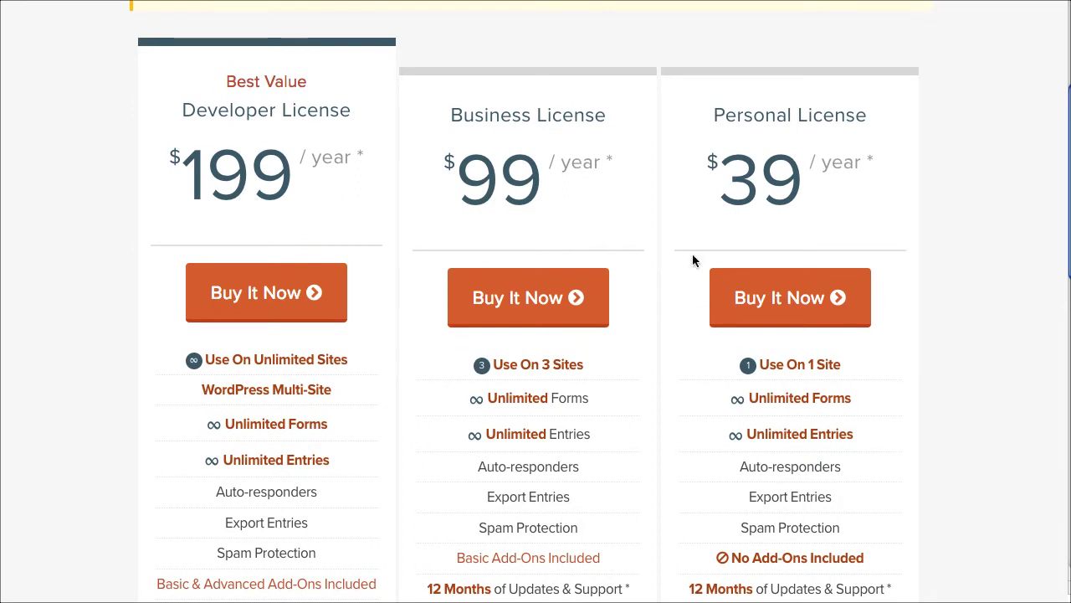
left_click_drag(352, 339, 430, 442)
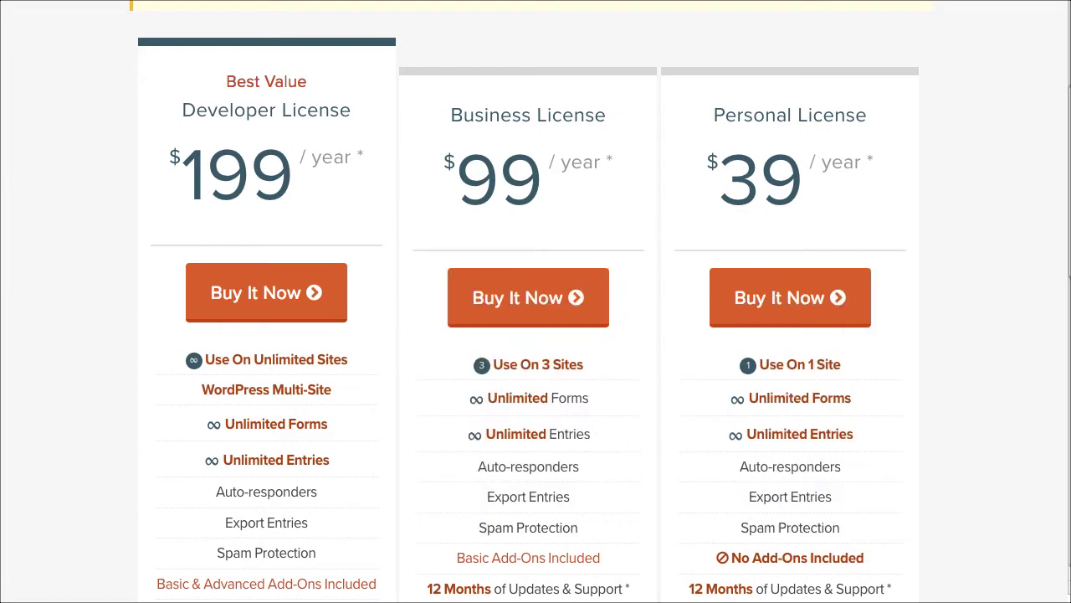
scroll(706, 282, "up", 5)
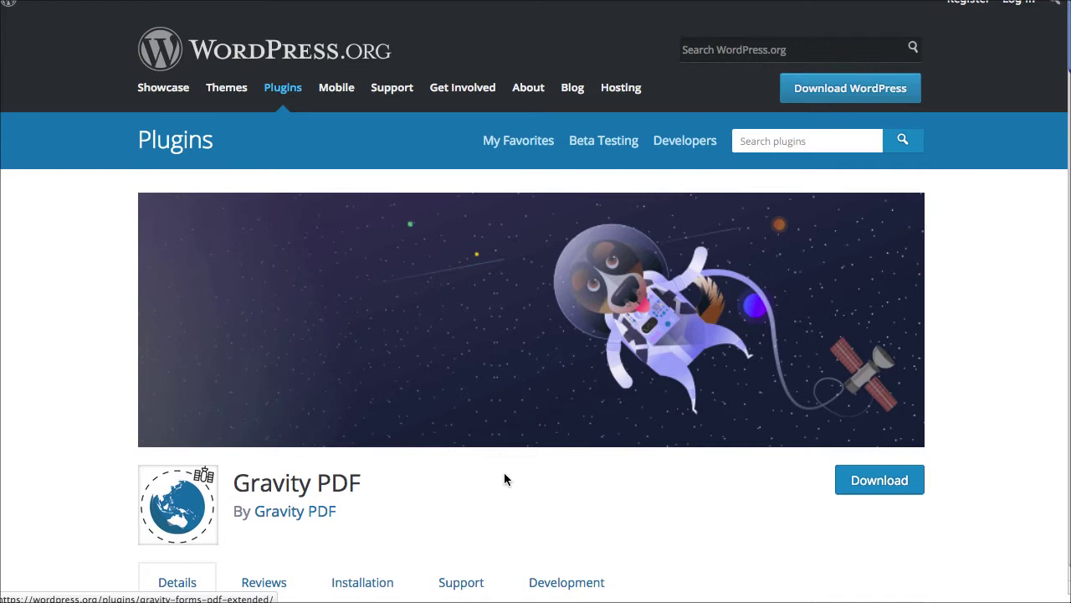
scroll(778, 524, "down", 5)
scroll(777, 524, "down", 3)
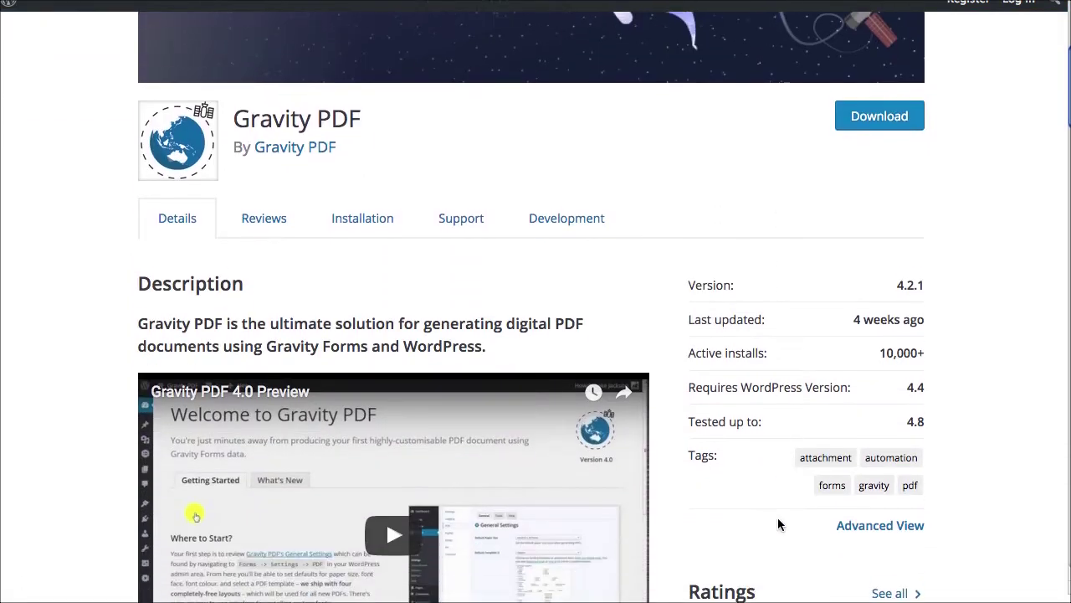
scroll(778, 524, "down", 1)
scroll(778, 524, "down", 1)
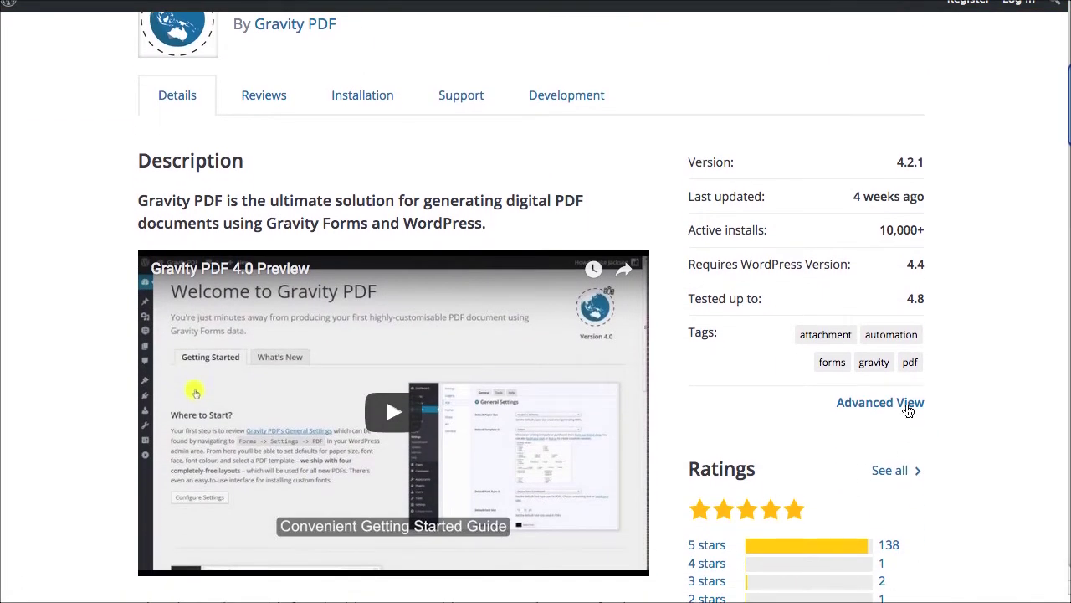
left_click(724, 299)
left_click(903, 202)
scroll(731, 451, "up", 1)
scroll(736, 436, "down", 3)
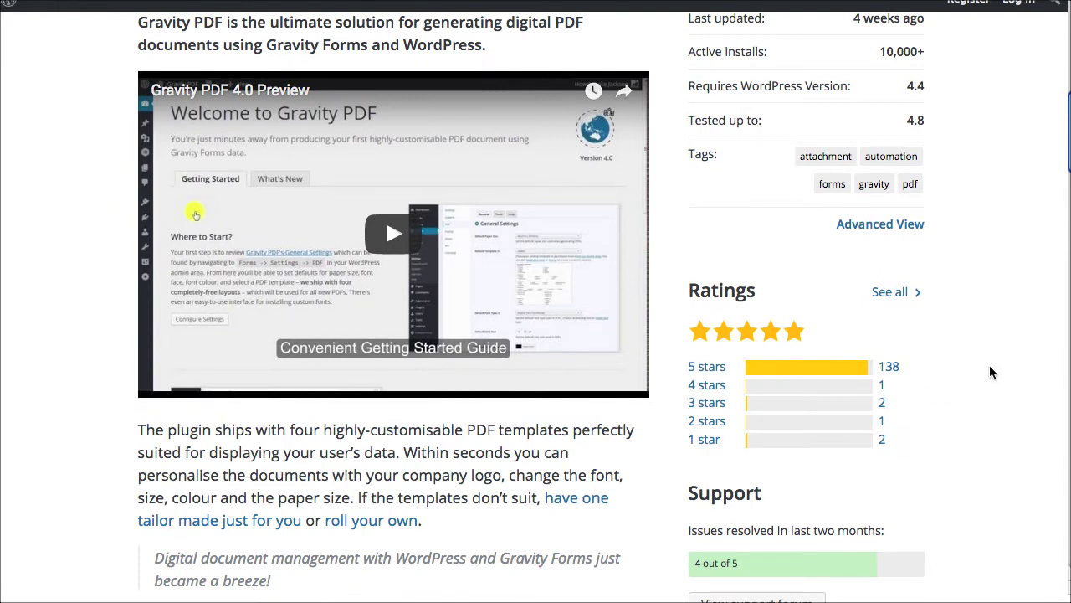
scroll(989, 366, "up", 5)
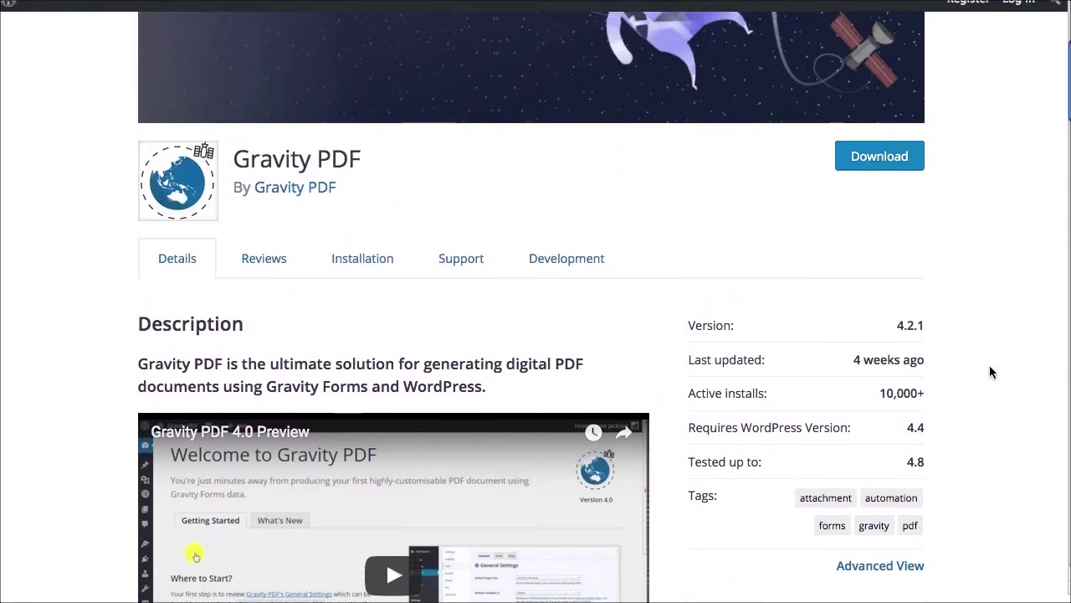
scroll(990, 368, "up", 3)
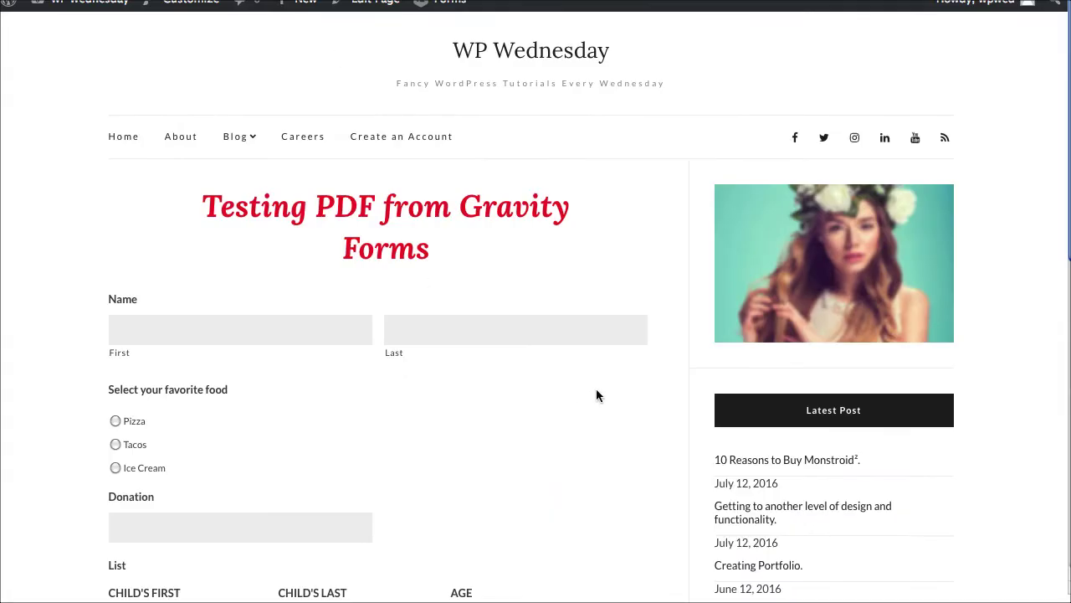
scroll(597, 389, "down", 3)
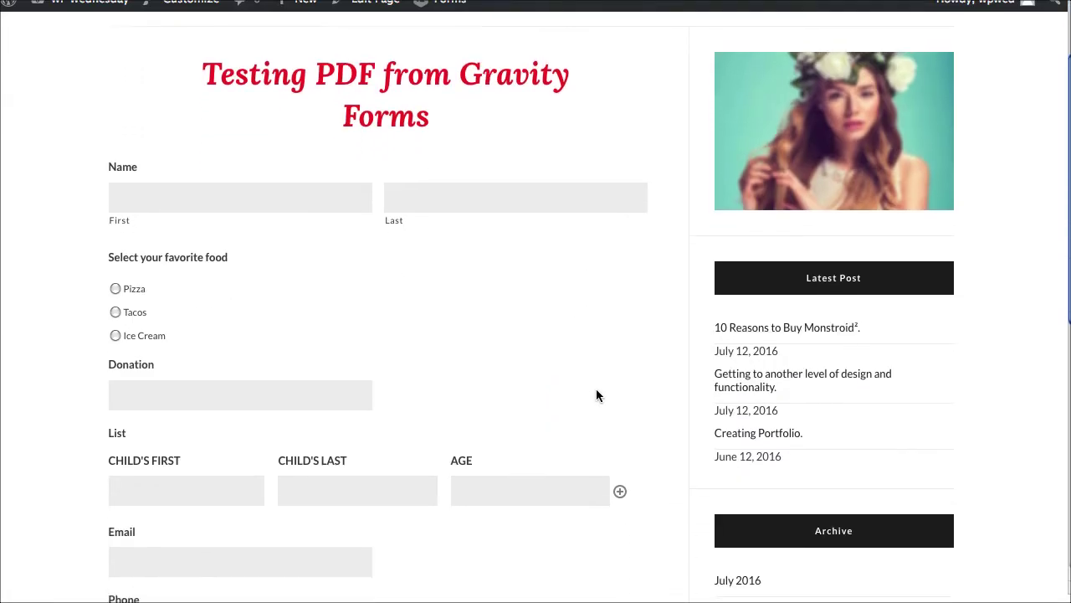
scroll(597, 390, "down", 2)
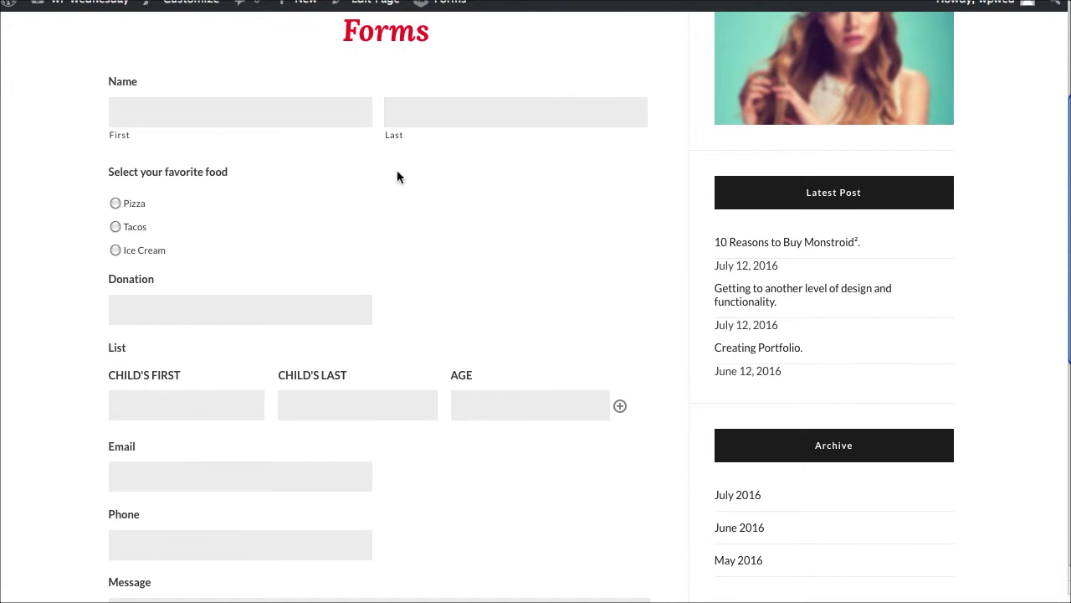
scroll(325, 332, "down", 5)
scroll(524, 263, "up", 4)
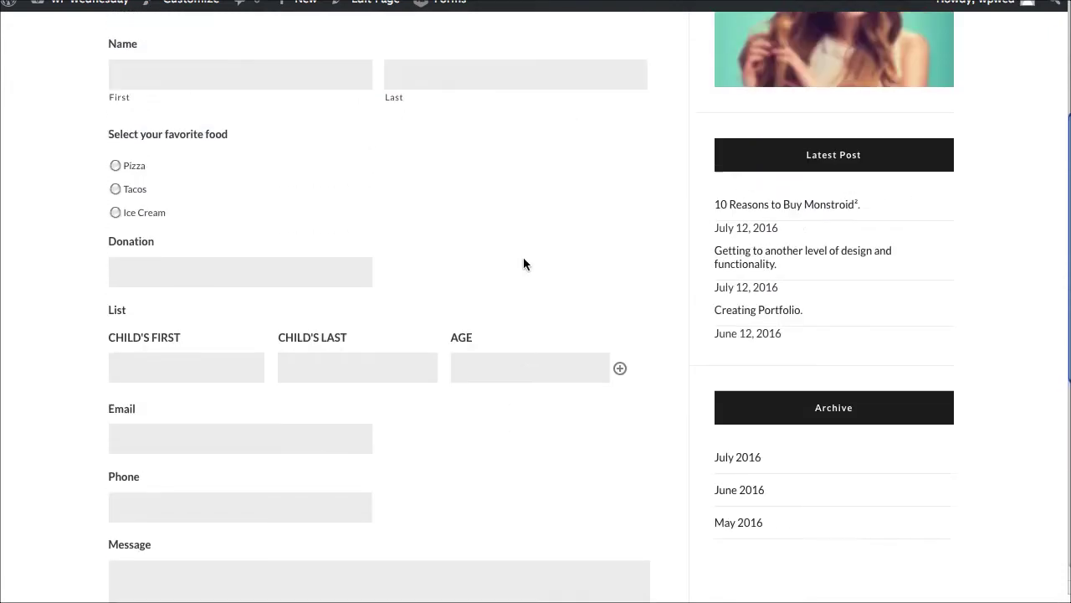
scroll(524, 264, "up", 3)
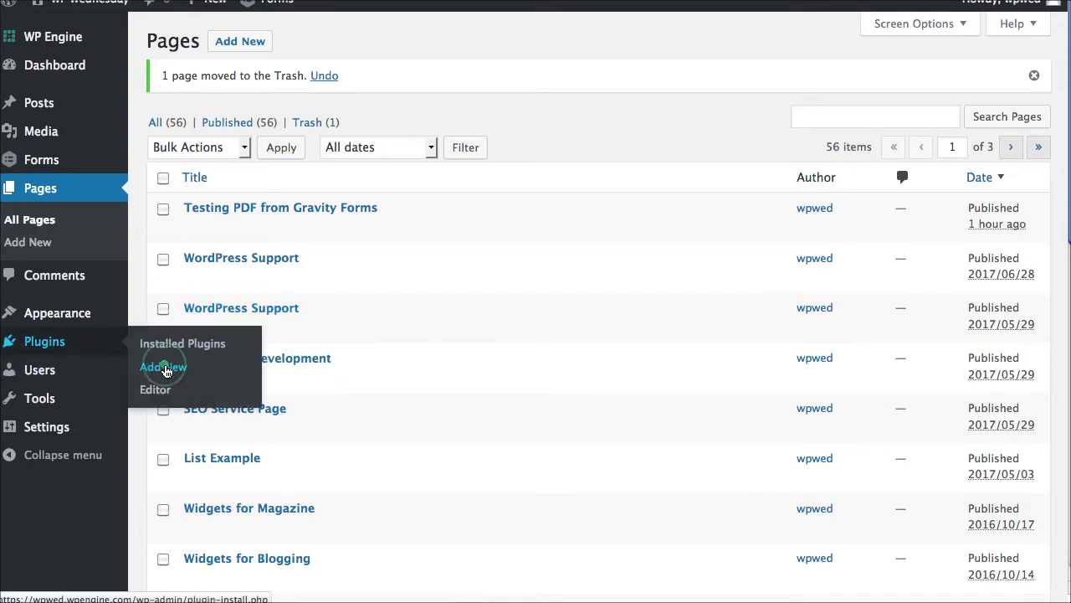
Search Plugins > Add New for 'gravity pdf' and confirm it is already active.
left_click(162, 366)
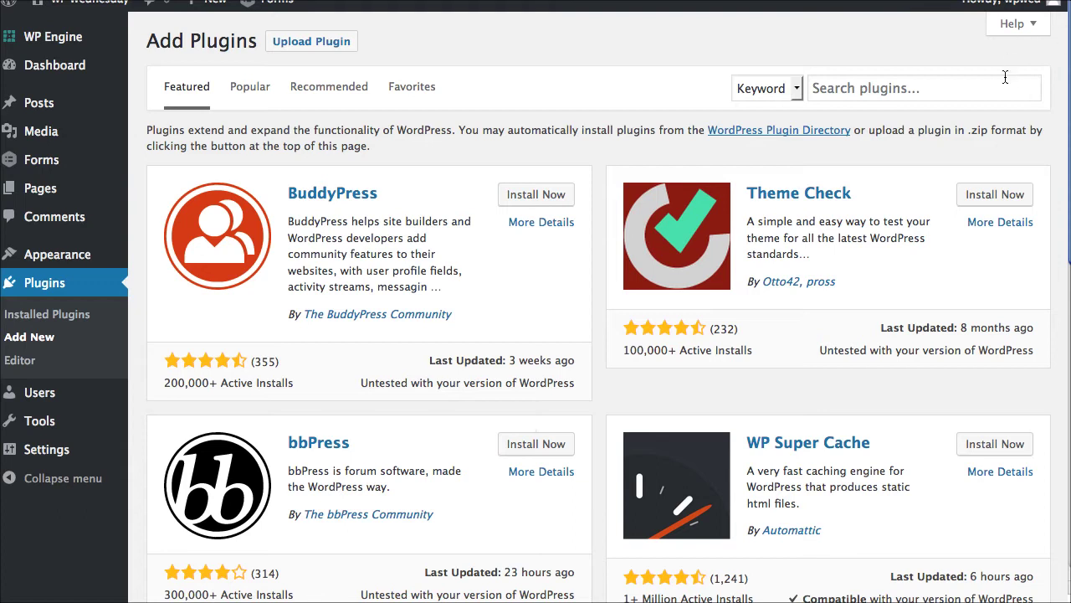
left_click(1004, 80)
type("wordp")
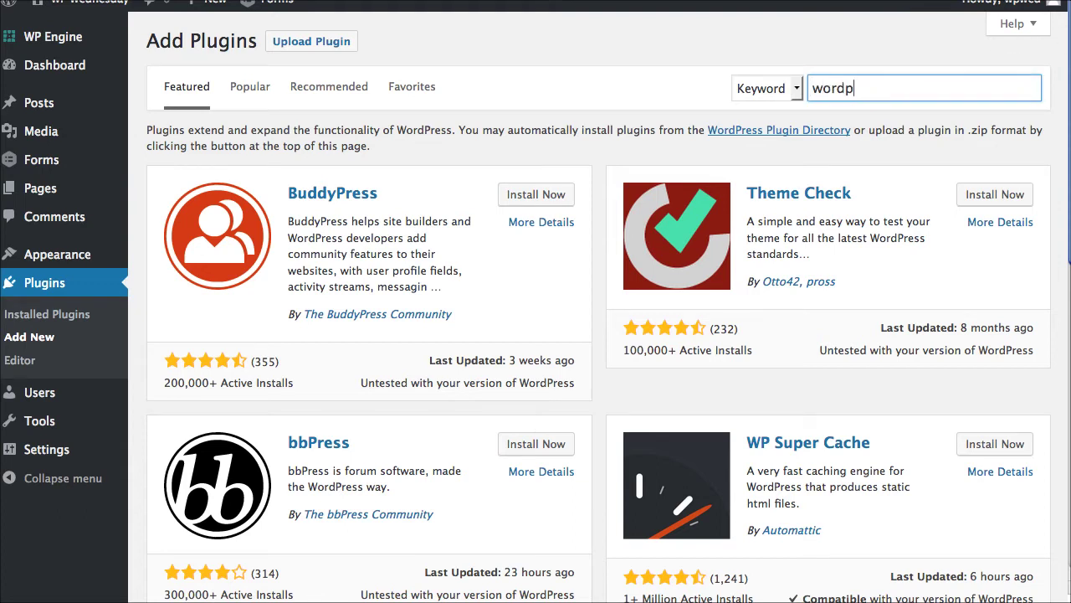
key("BackSpace")
key("BackSpace")
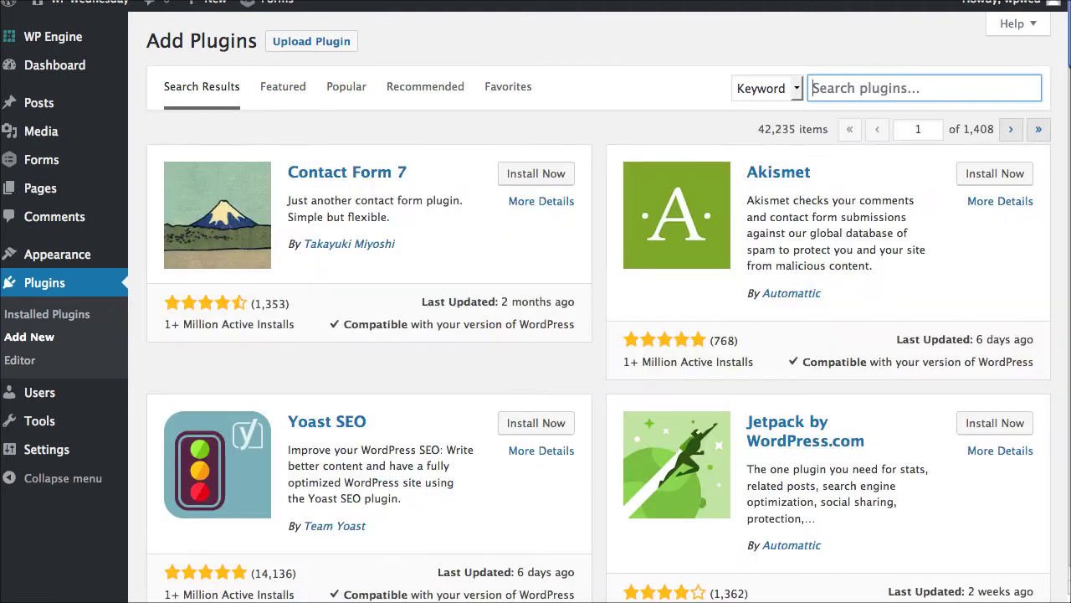
type("gravity pdf")
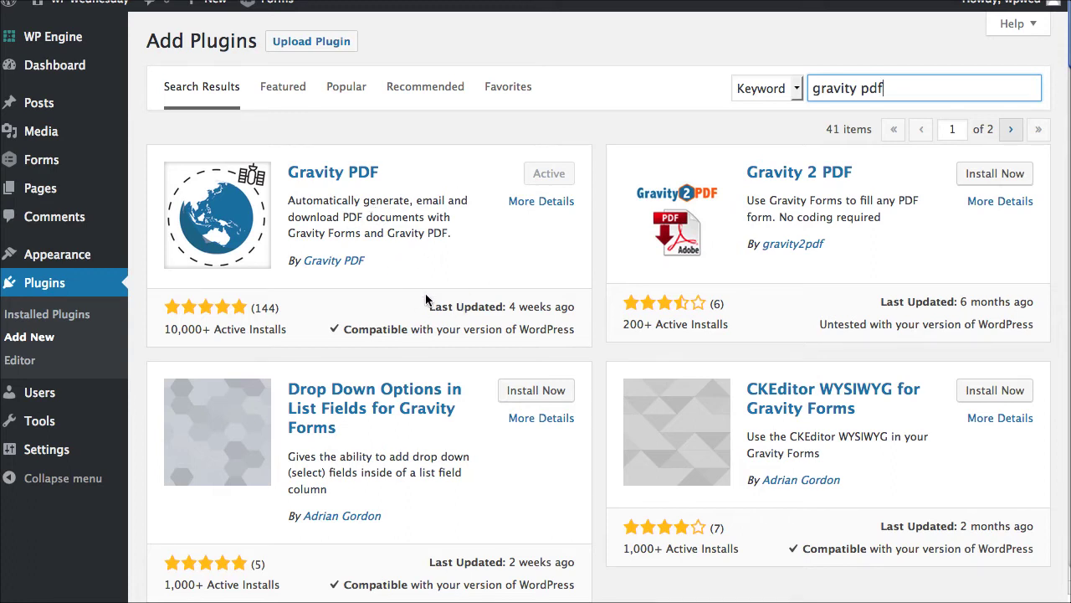
left_click(163, 166)
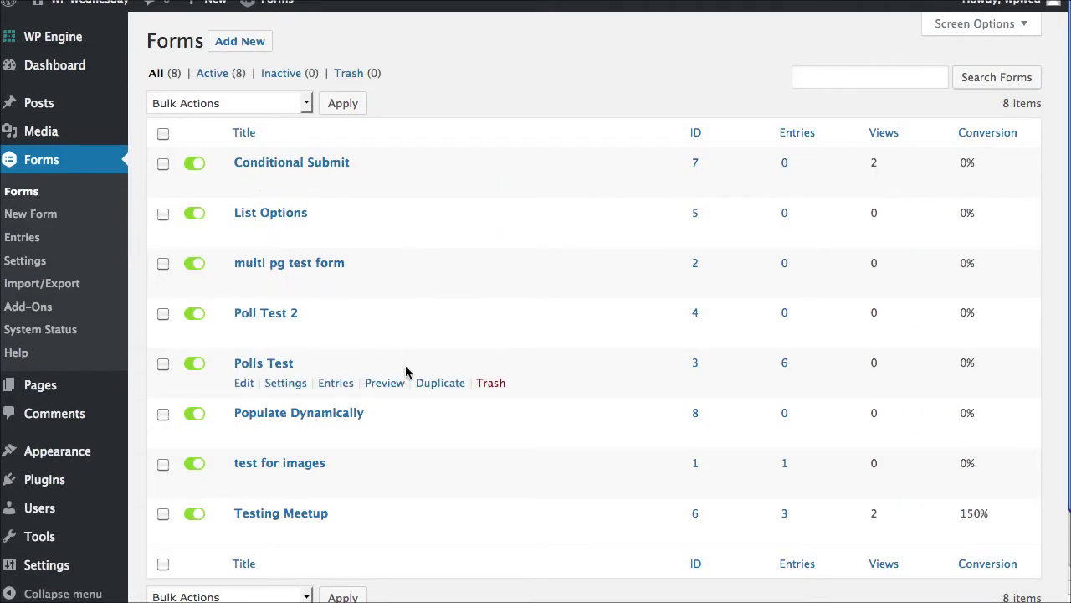
Open Settings > PDF for the Testing Meetup form in the Forms list.
scroll(405, 379, "down", 1)
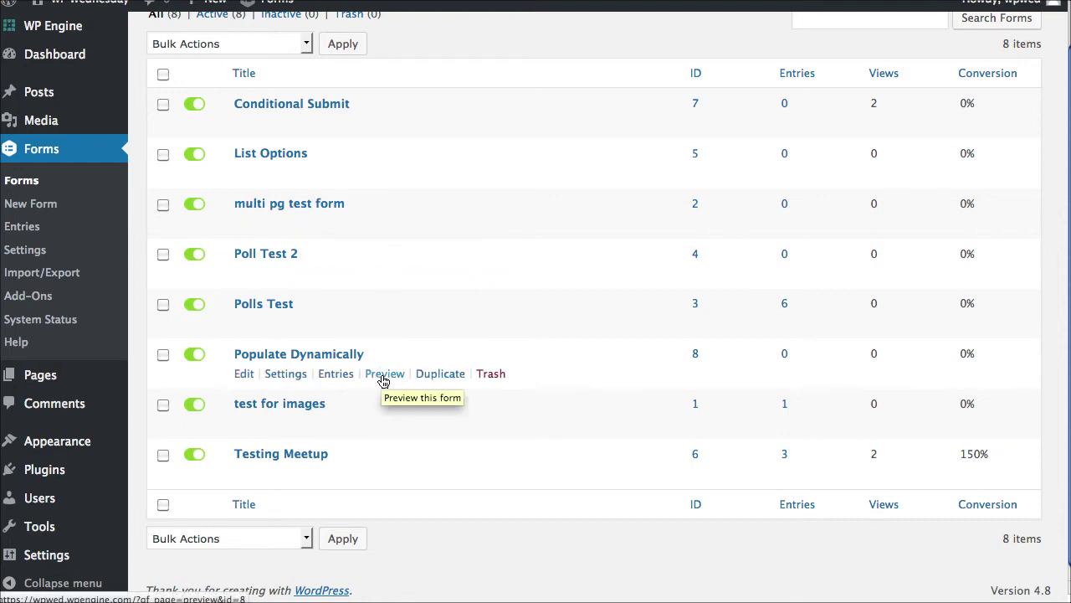
mouse_move(281, 513)
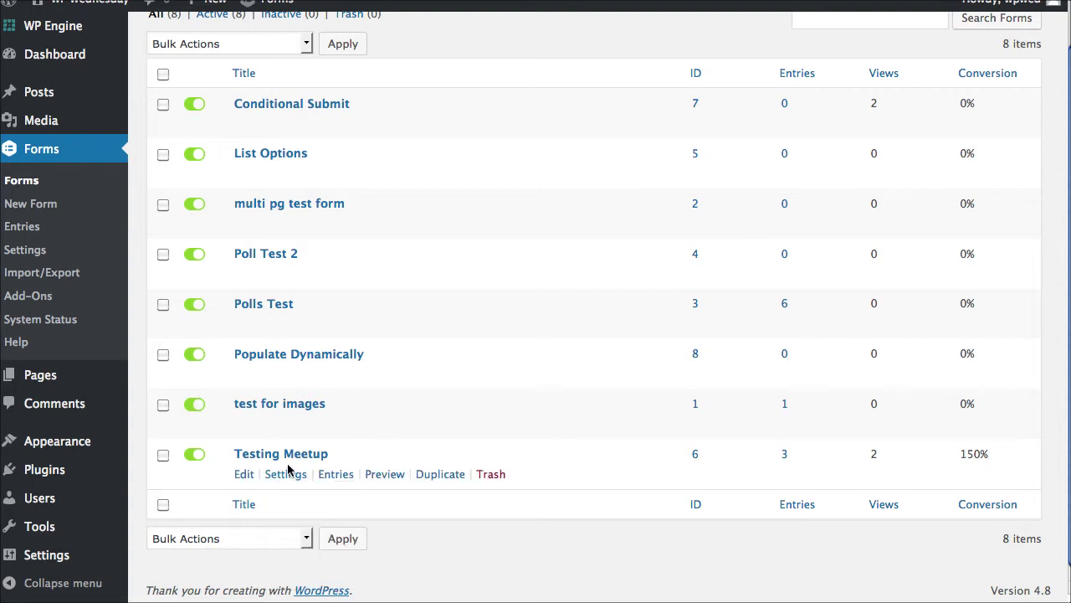
mouse_move(285, 474)
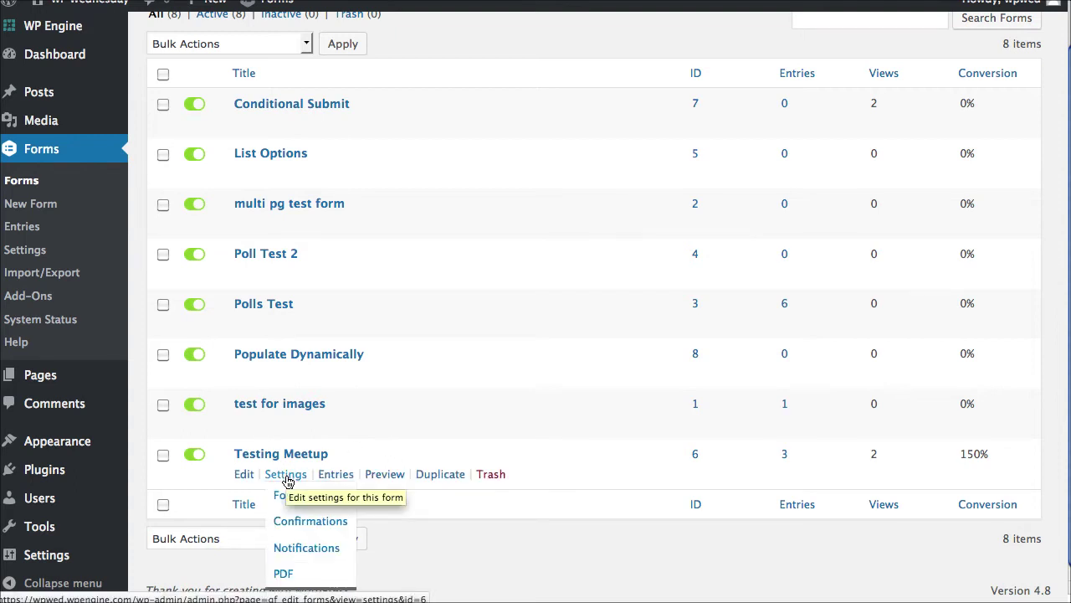
left_click(309, 578)
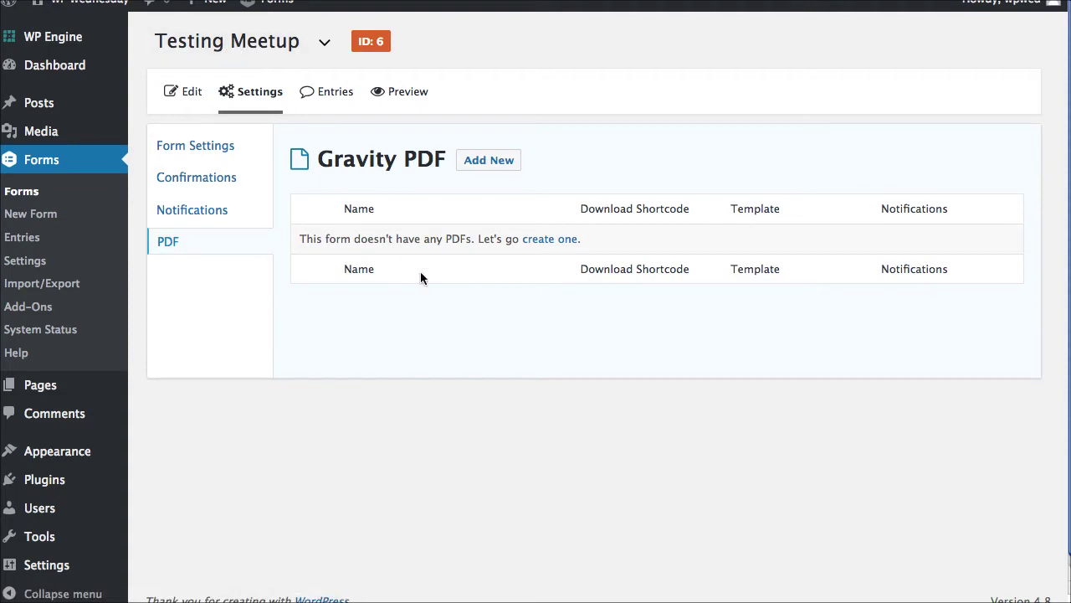
Start a new PDF feed named 'Testing Meetup Form'.
left_click(500, 163)
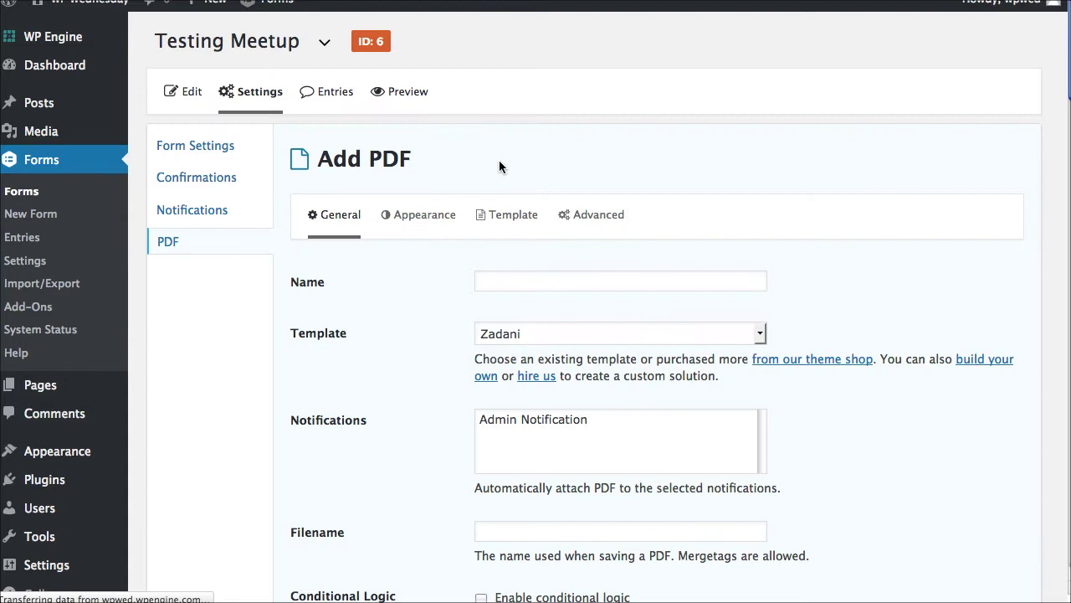
left_click(497, 283)
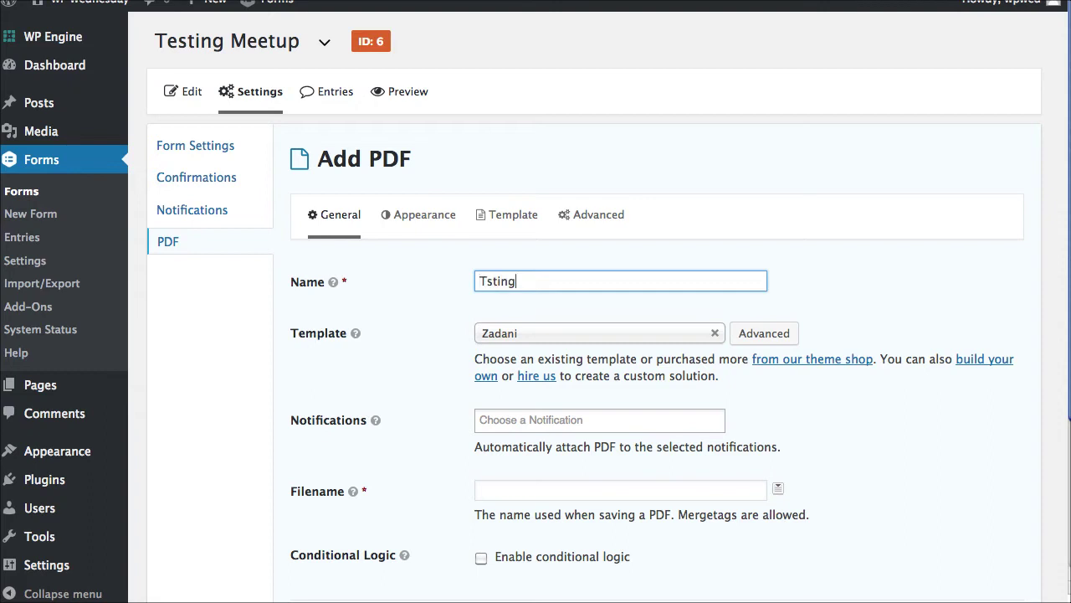
key("BackSpace")
key("BackSpace")
type("et")
key("BackSpace")
left_click(495, 295)
Review the core templates, keep Zadani selected, and visit the Template Shop.
scroll(434, 353, "down", 3)
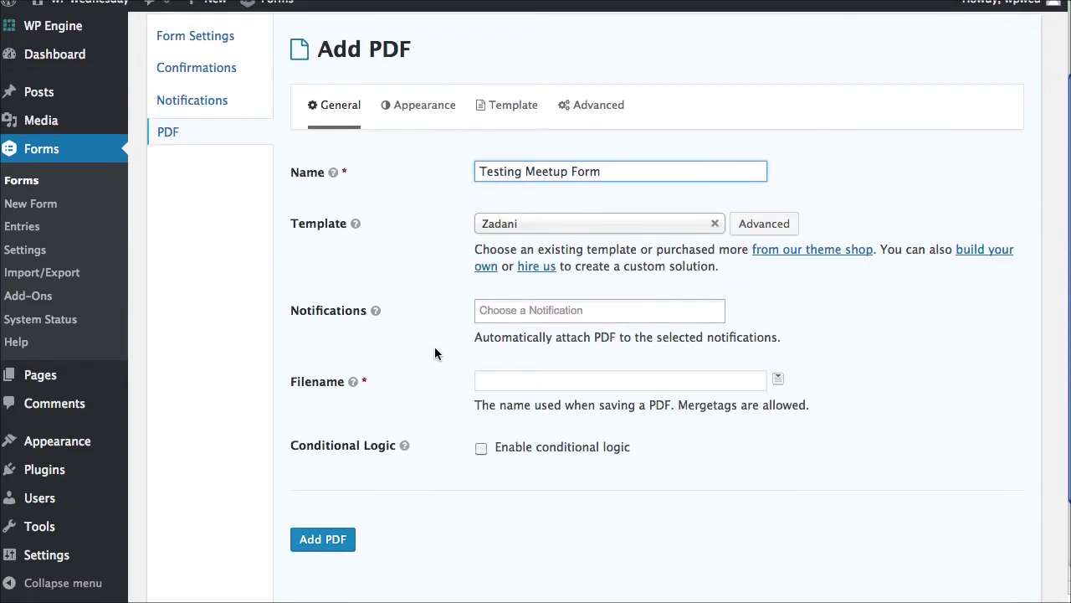
left_click(505, 224)
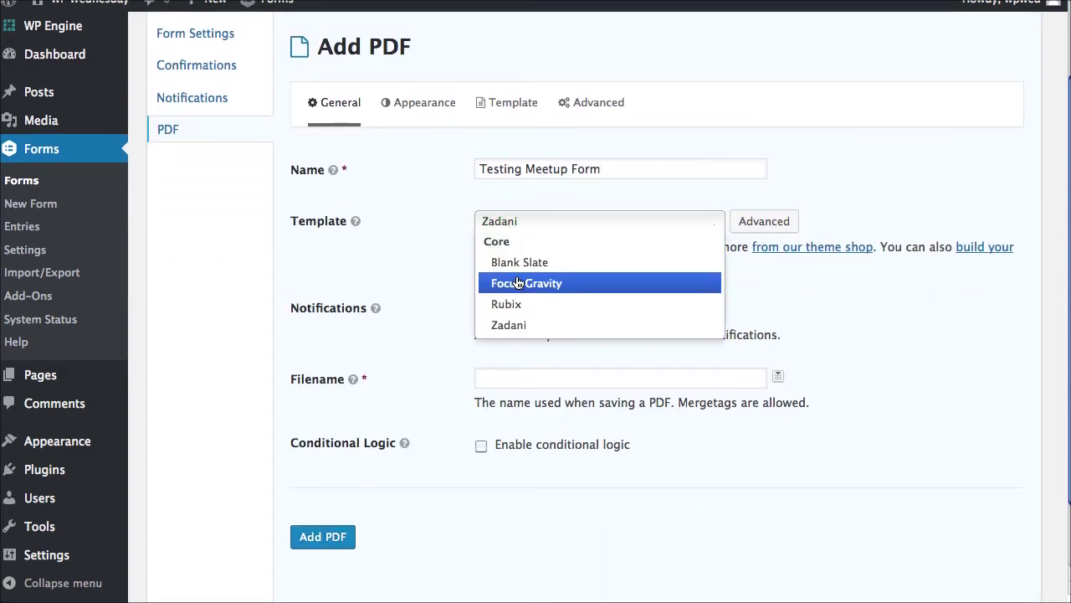
left_click(383, 275)
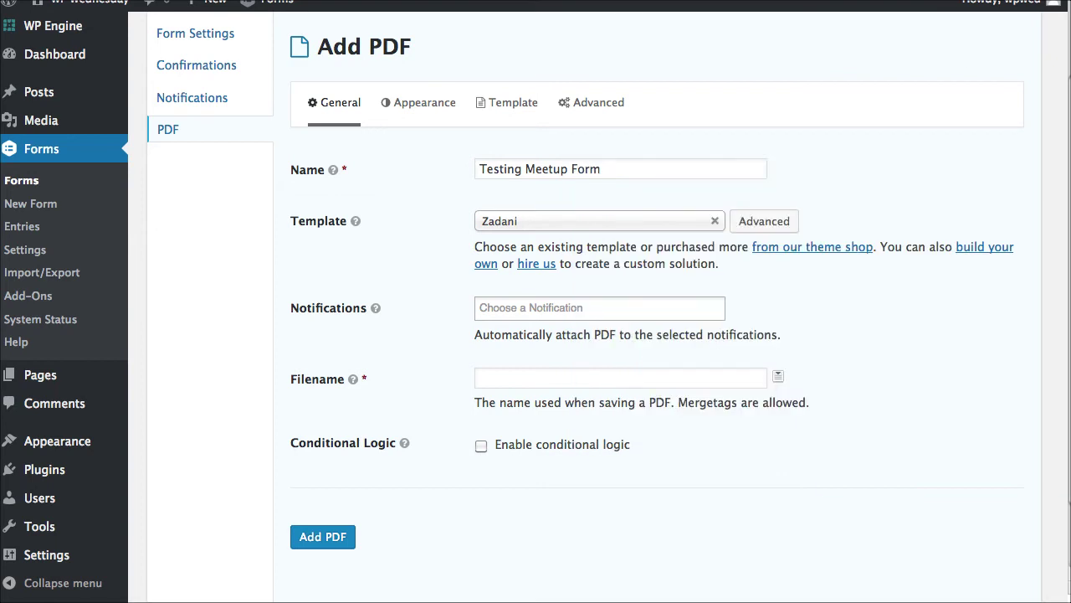
left_click(821, 267)
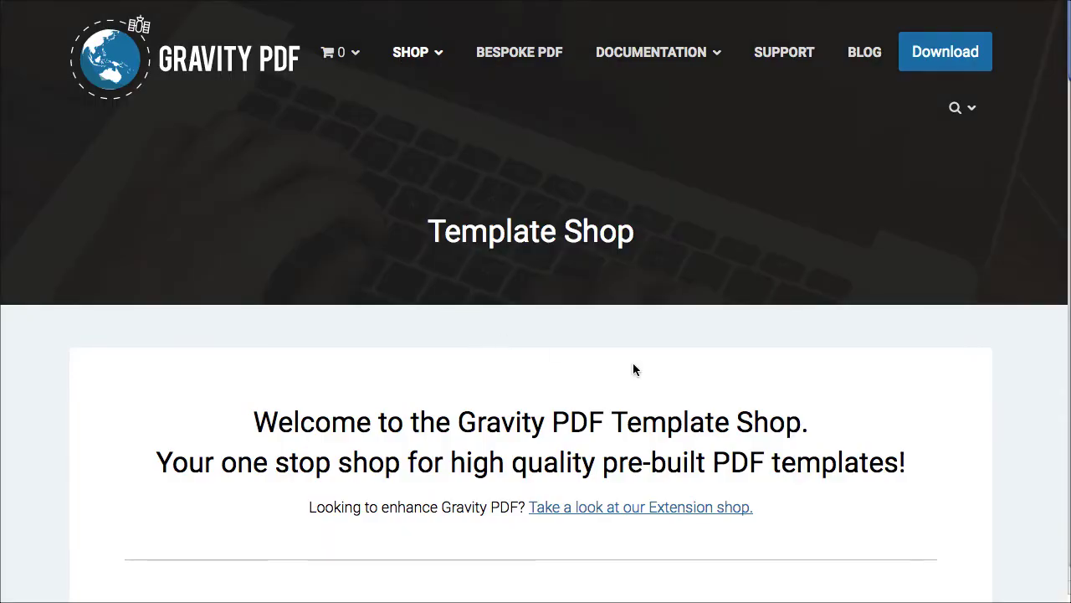
scroll(634, 364, "down", 2)
scroll(633, 365, "down", 4)
scroll(634, 364, "down", 3)
scroll(634, 364, "down", 2)
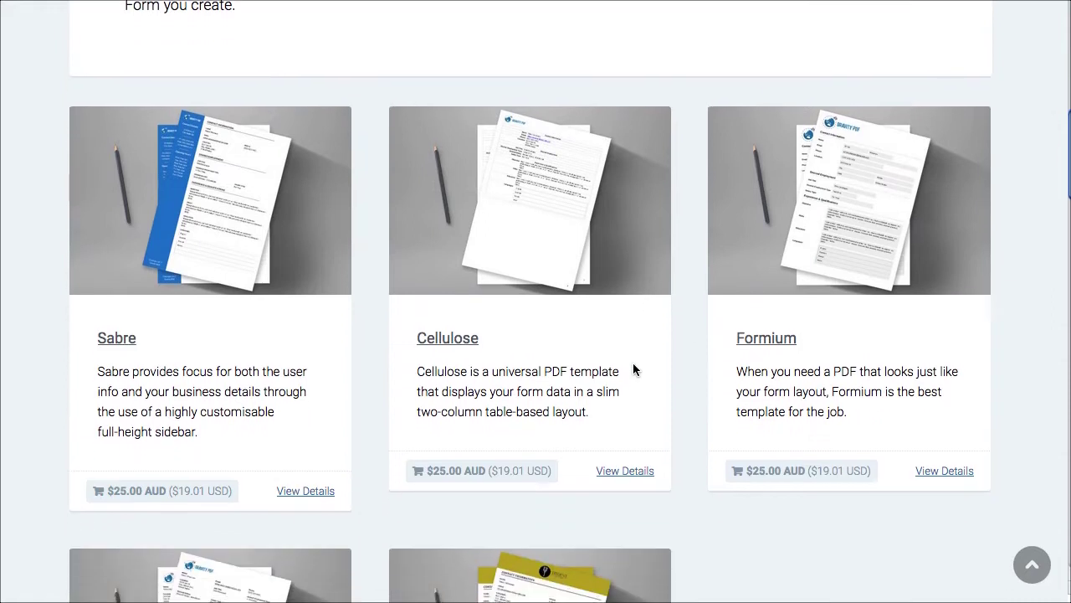
scroll(633, 368, "down", 3)
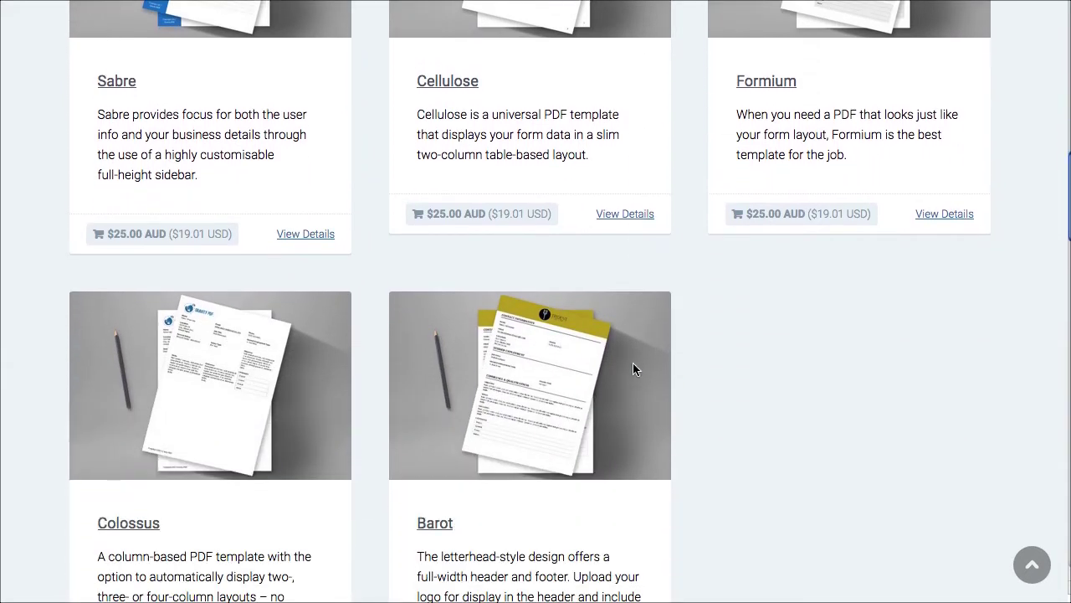
scroll(634, 366, "down", 2)
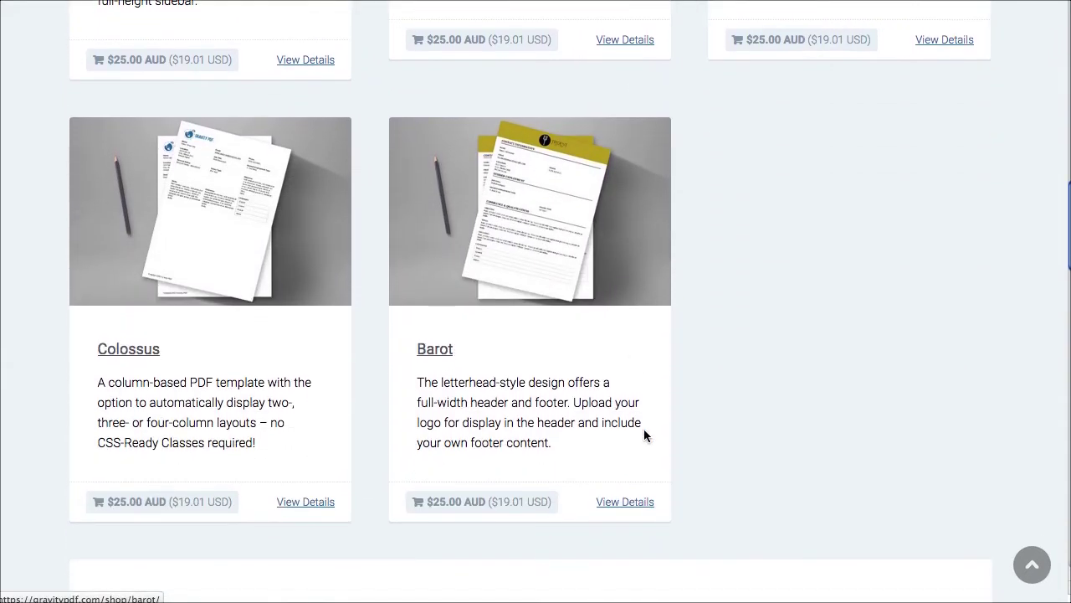
scroll(745, 399, "down", 3)
scroll(745, 399, "down", 3)
scroll(745, 400, "down", 2)
scroll(745, 399, "down", 2)
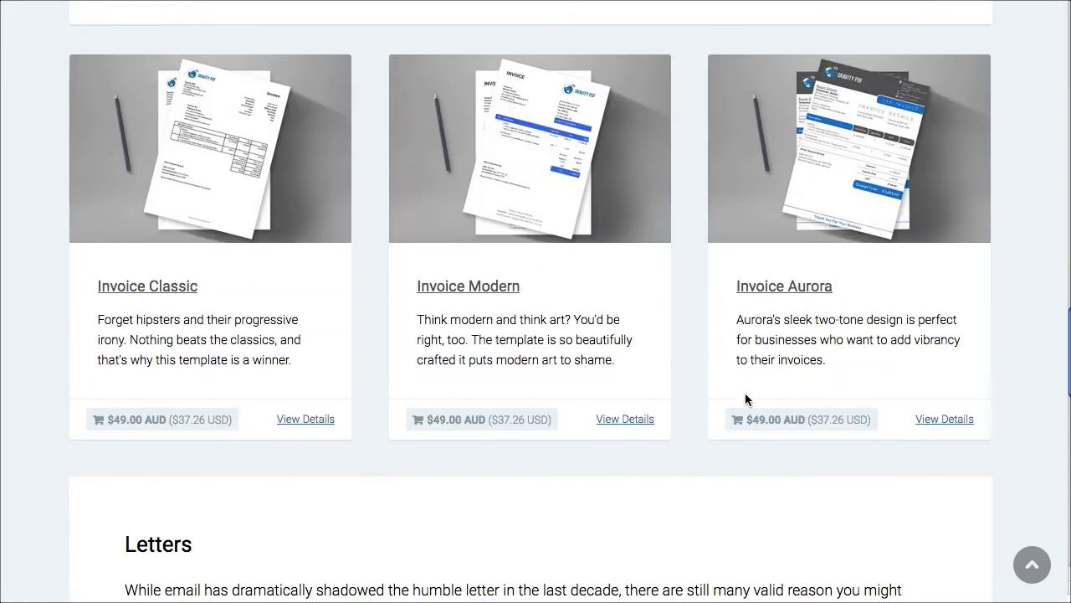
scroll(746, 399, "down", 2)
scroll(746, 399, "up", 2)
scroll(746, 399, "down", 5)
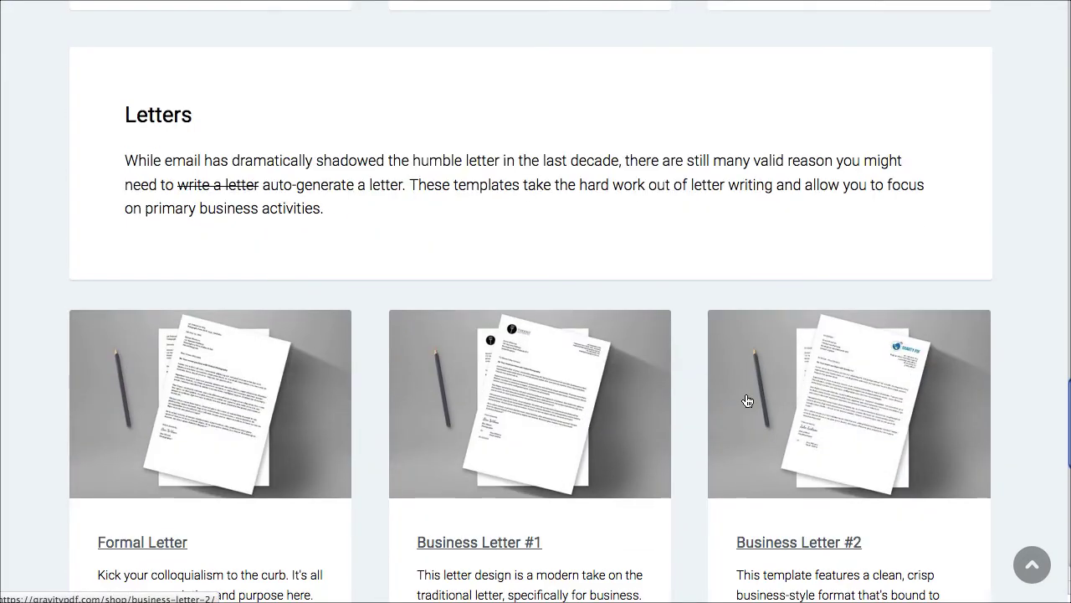
scroll(746, 400, "up", 3)
scroll(747, 401, "up", 6)
scroll(746, 400, "up", 6)
scroll(747, 400, "up", 2)
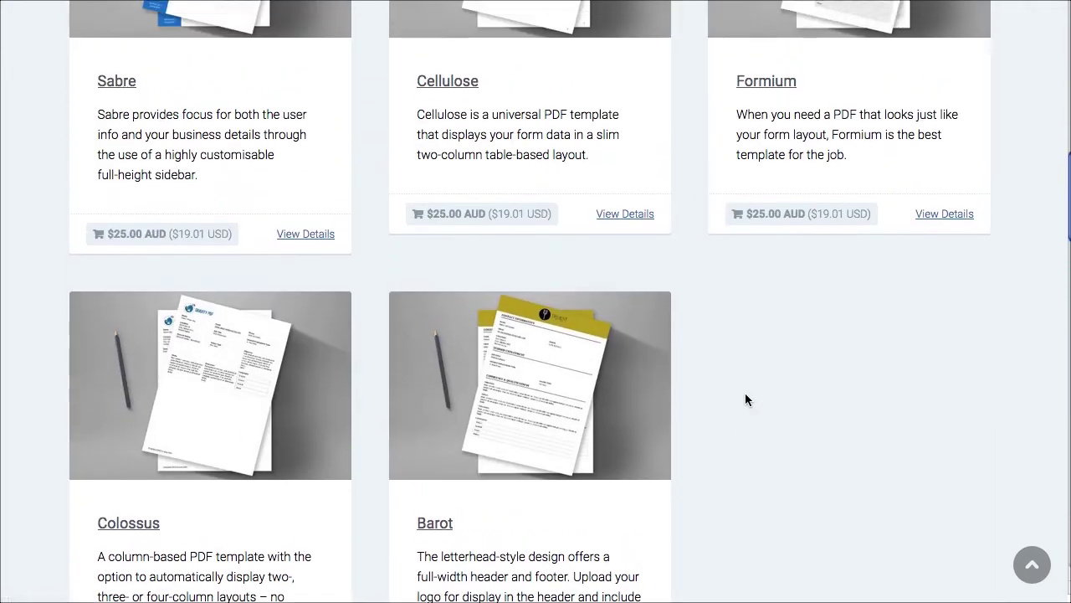
scroll(746, 399, "up", 2)
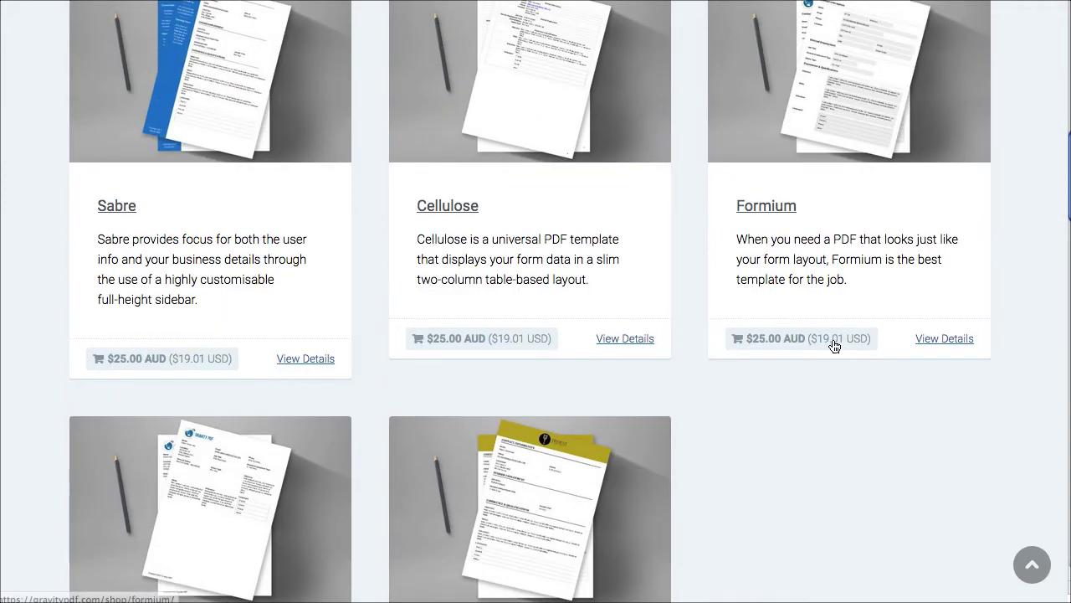
scroll(704, 359, "down", 2)
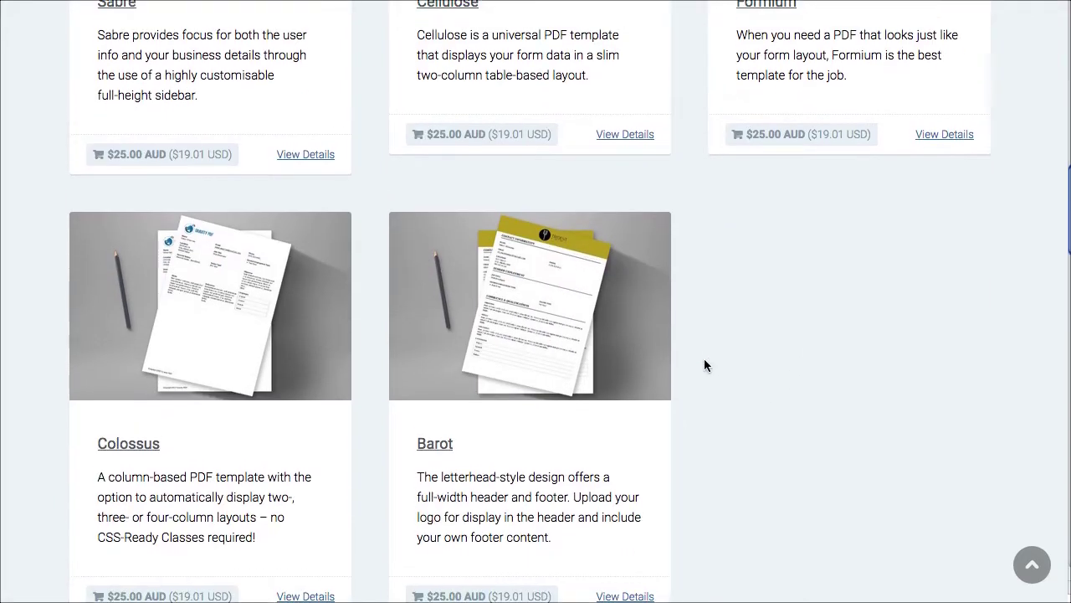
scroll(704, 359, "up", 7)
scroll(704, 359, "up", 4)
scroll(704, 365, "up", 2)
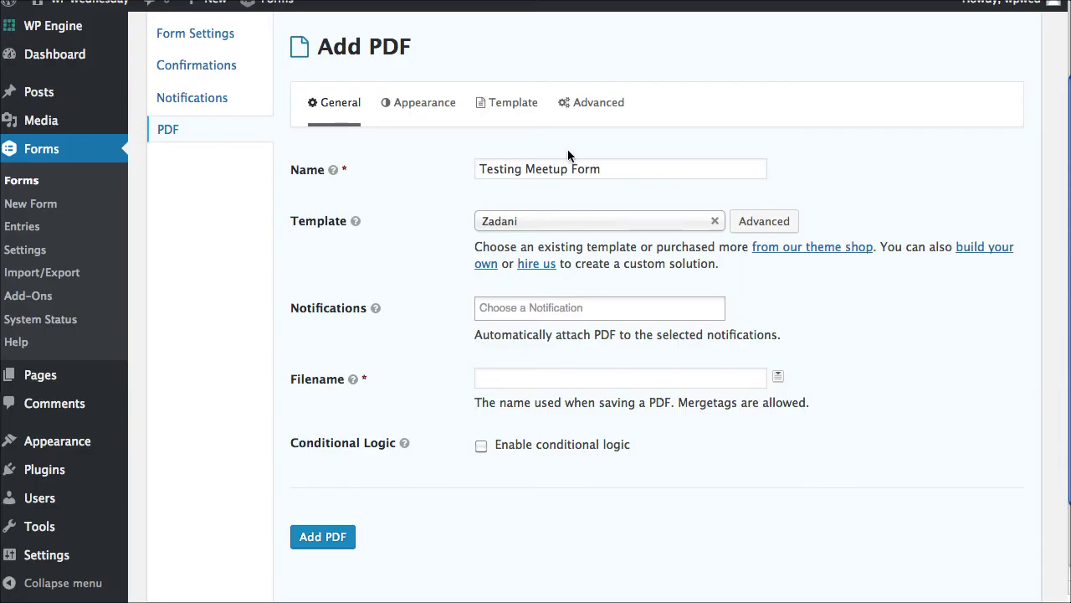
Attach the PDF to the Admin Notification and begin the filename with 'Meetup_'.
left_click(518, 306)
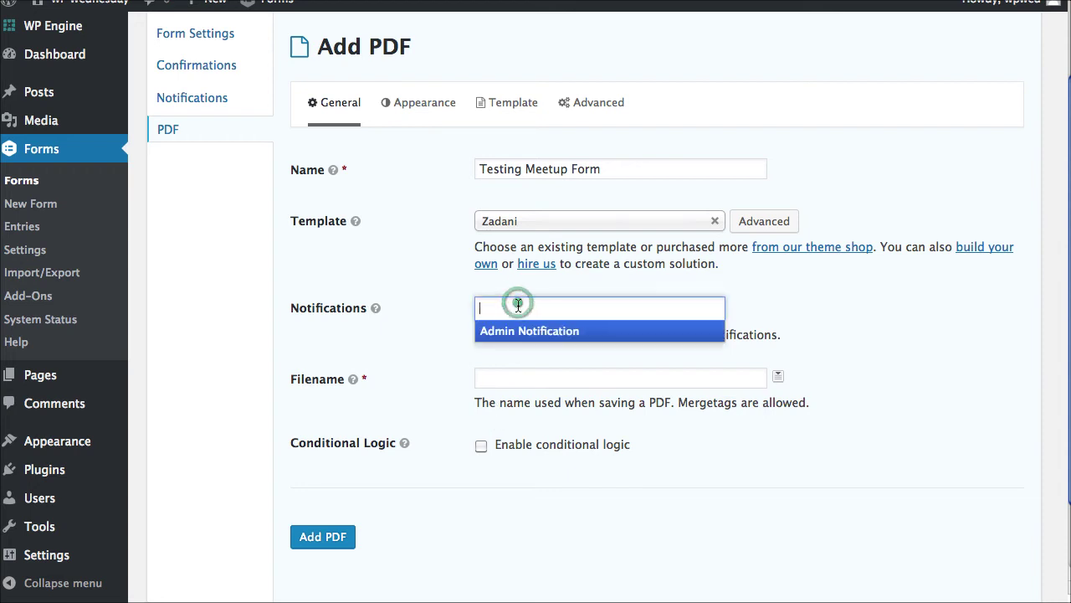
left_click(519, 332)
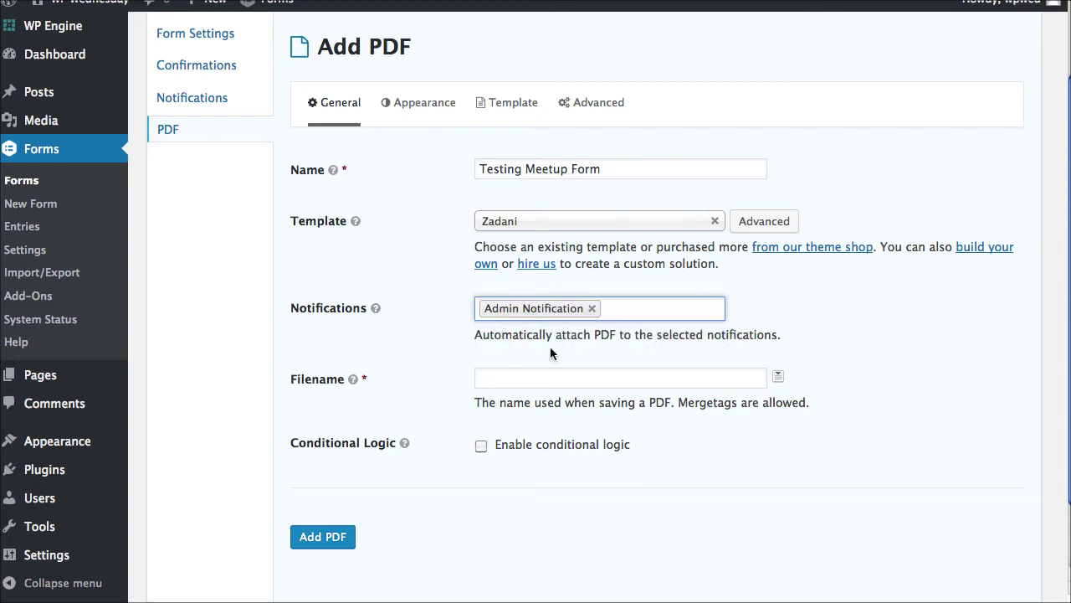
left_click(486, 381)
type("Meetup_")
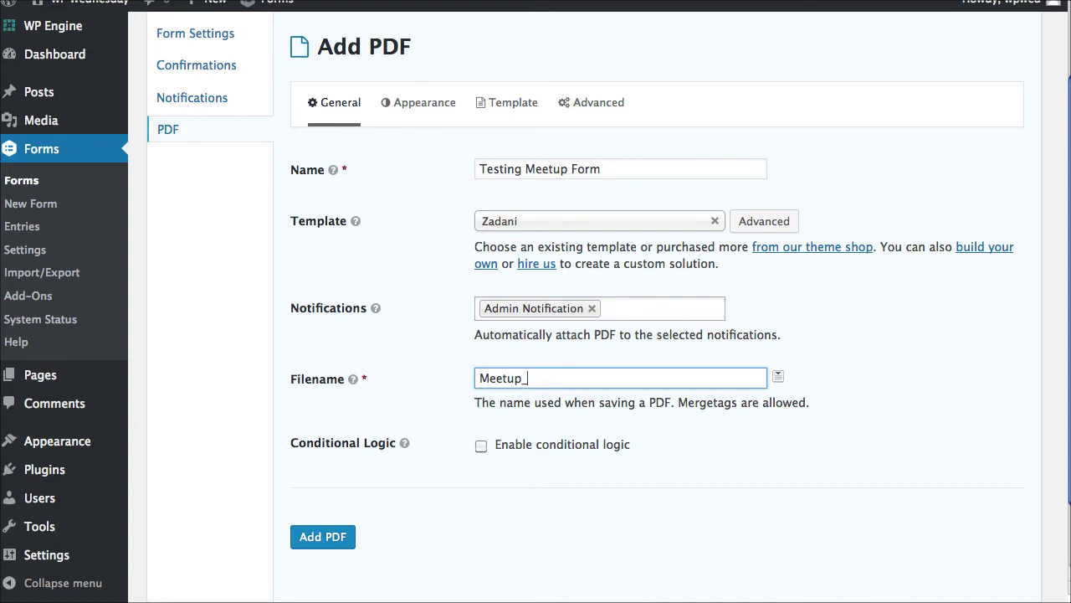
Append the Name (First) and Name (Last) merge tags to the PDF filename.
left_click(778, 377)
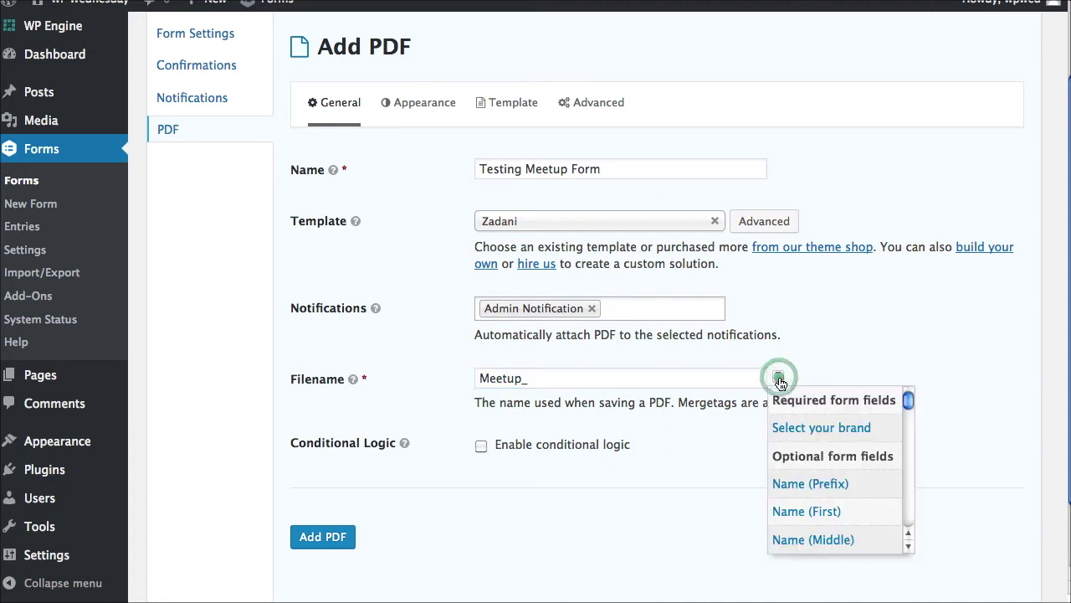
left_click(831, 510)
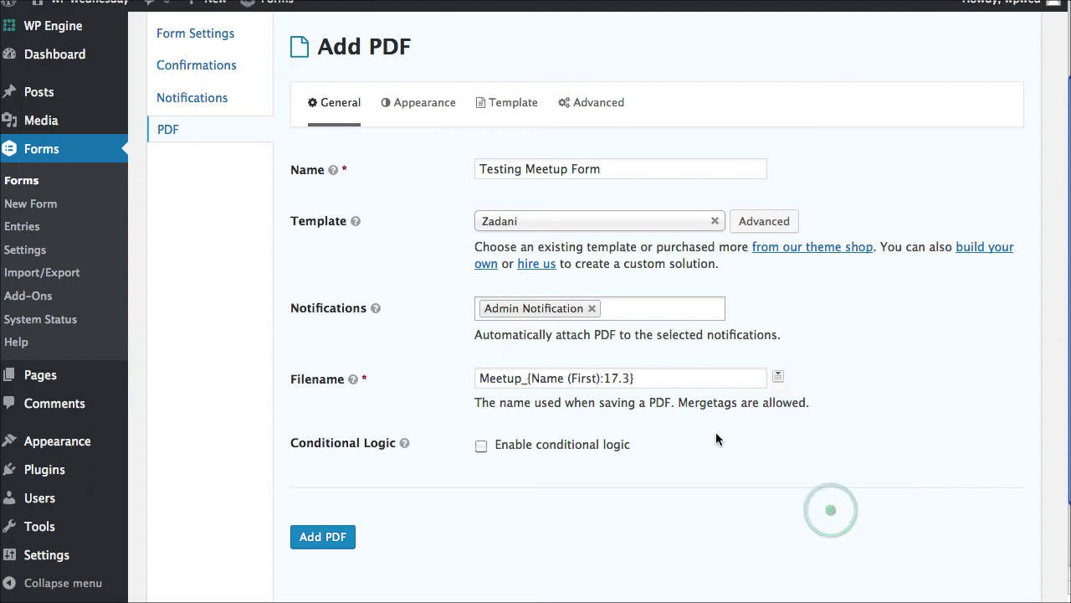
left_click(684, 377)
type("_")
left_click(777, 377)
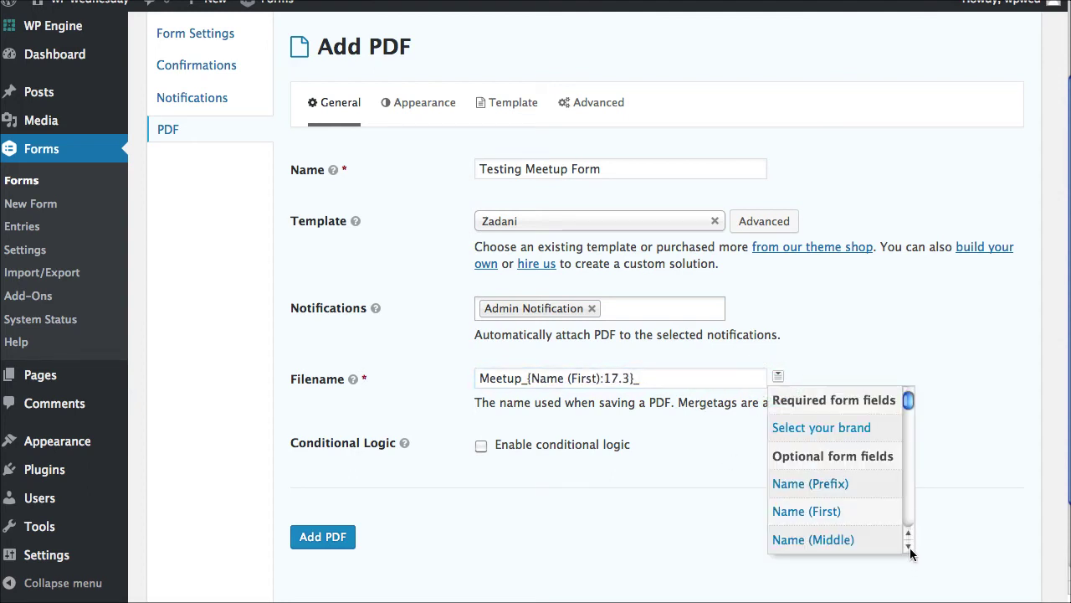
left_click(909, 545)
left_click(854, 526)
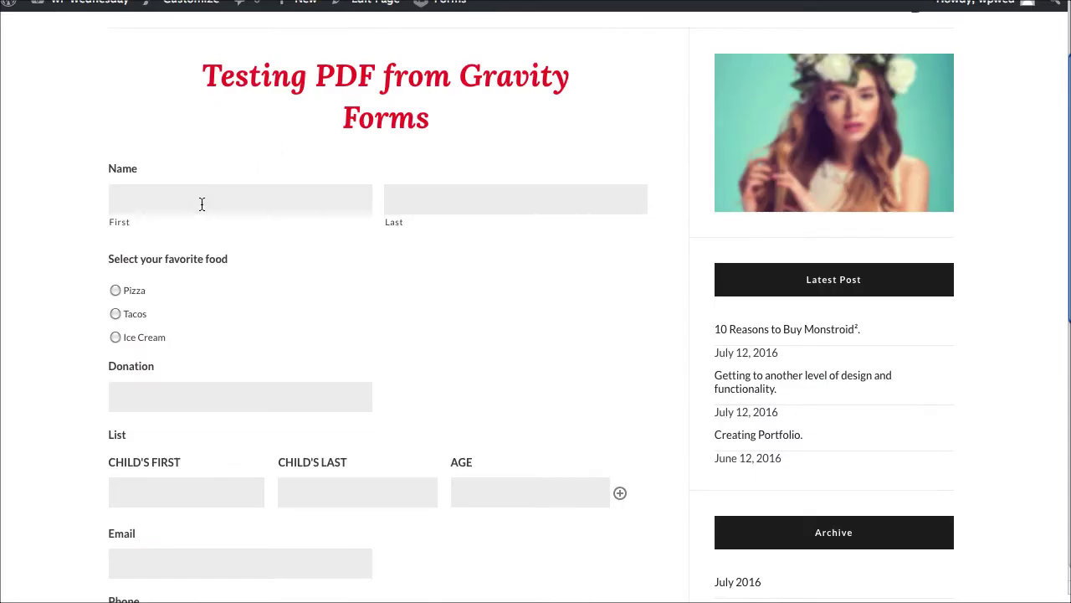
left_click(201, 203)
left_click(430, 202)
left_click(338, 201)
left_click(405, 201)
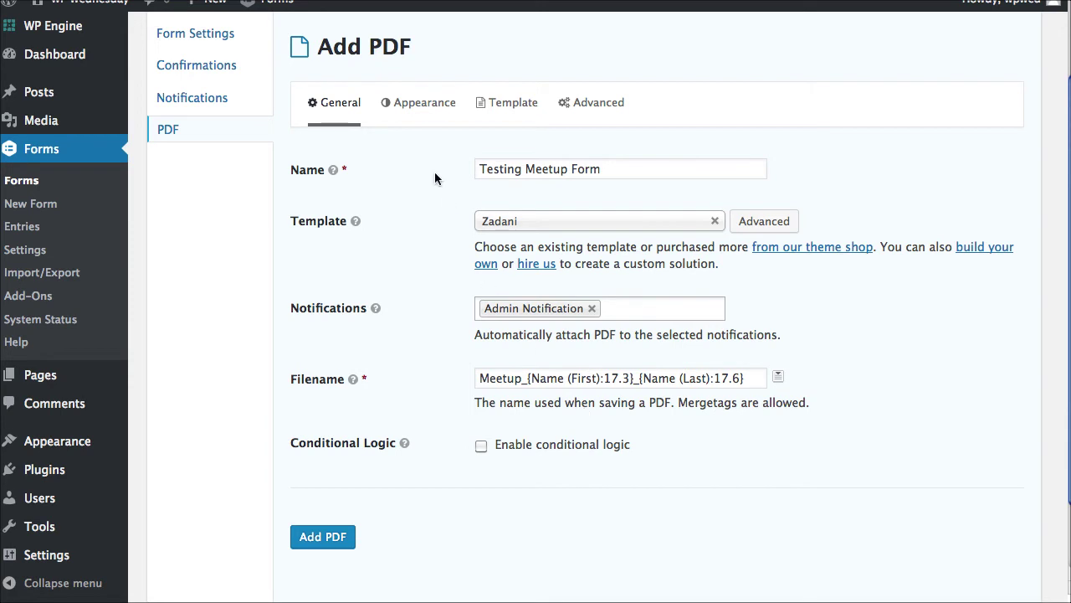
Review the Appearance settings, keeping A4 paper size and Portrait orientation.
left_click(427, 102)
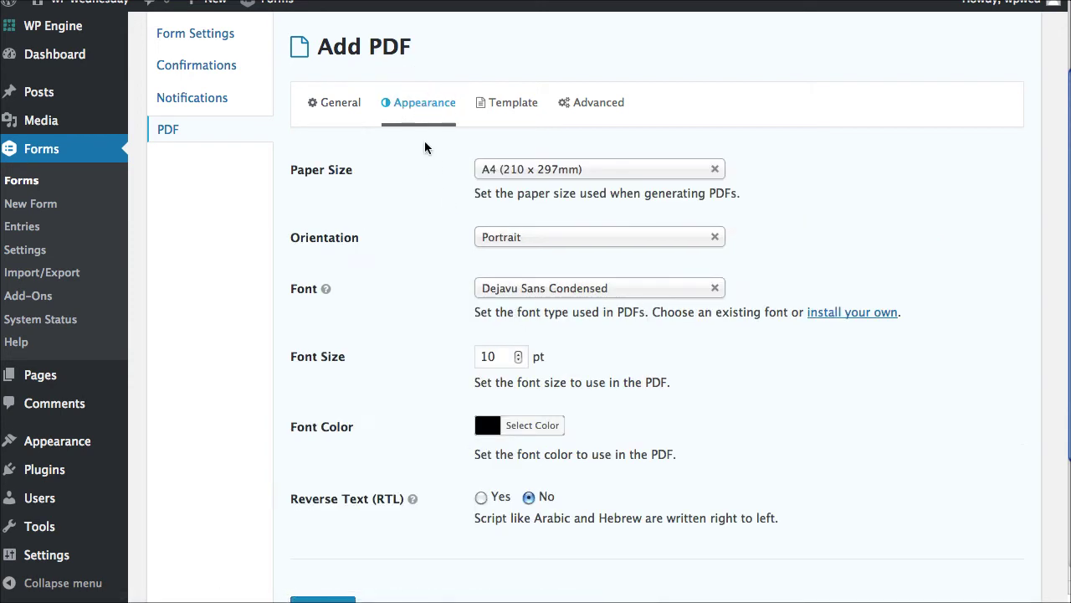
left_click(528, 176)
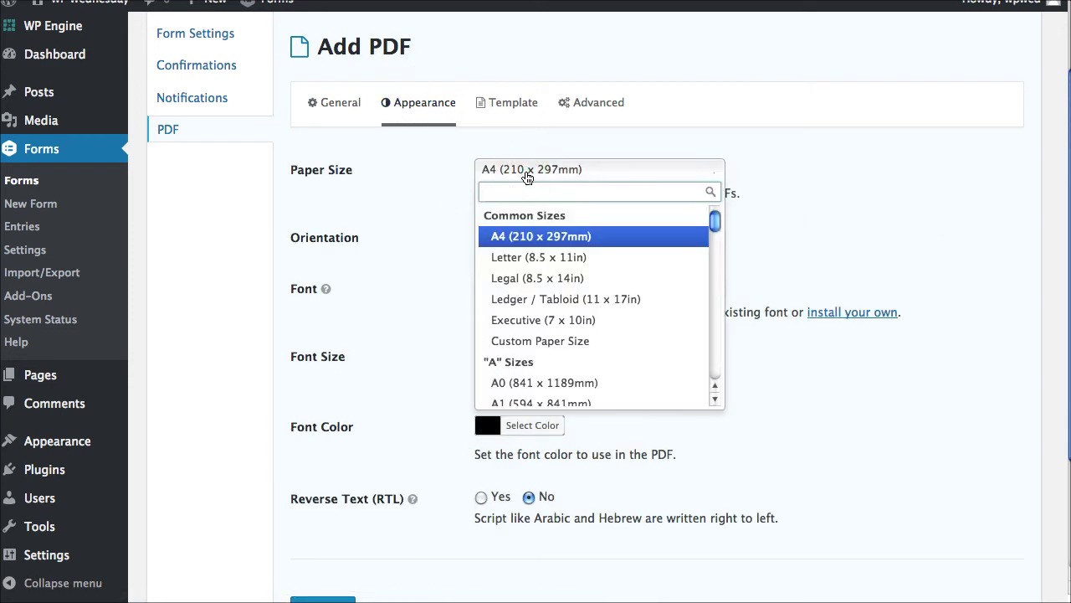
left_click(431, 188)
left_click(502, 244)
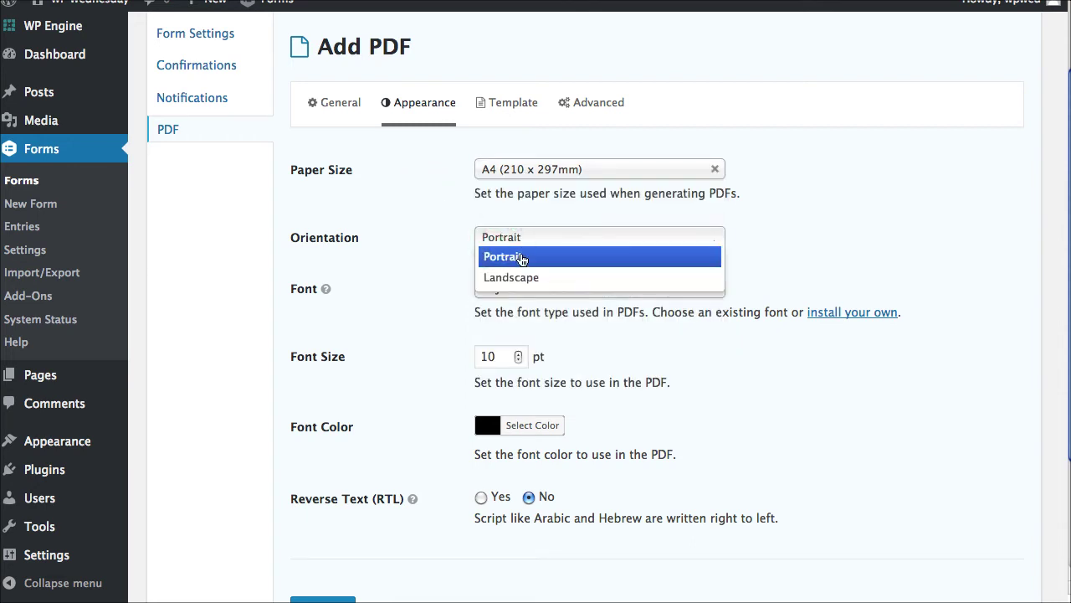
left_click(422, 241)
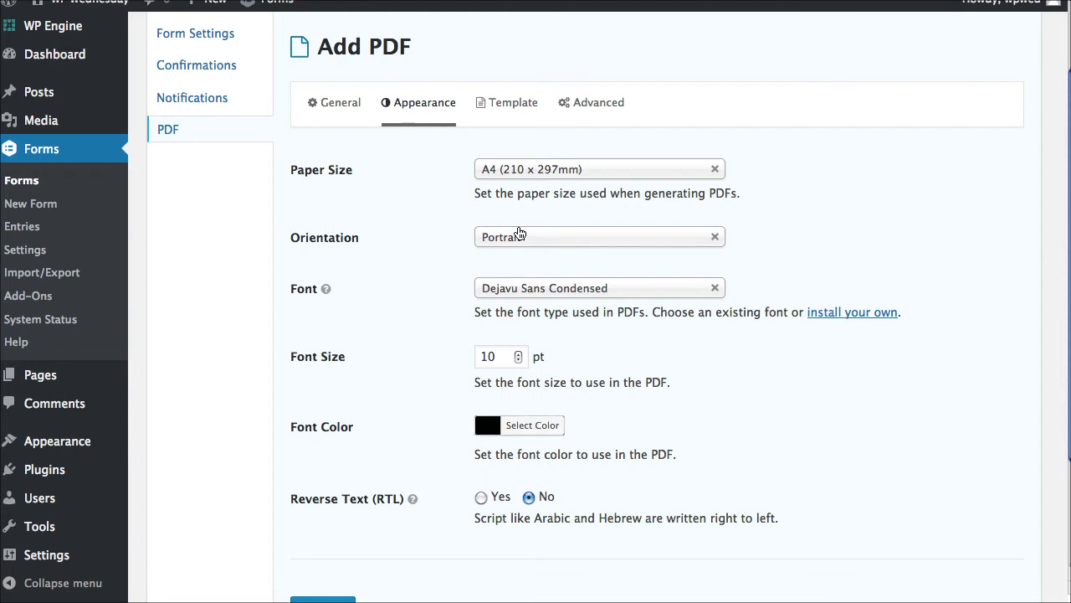
left_click(514, 117)
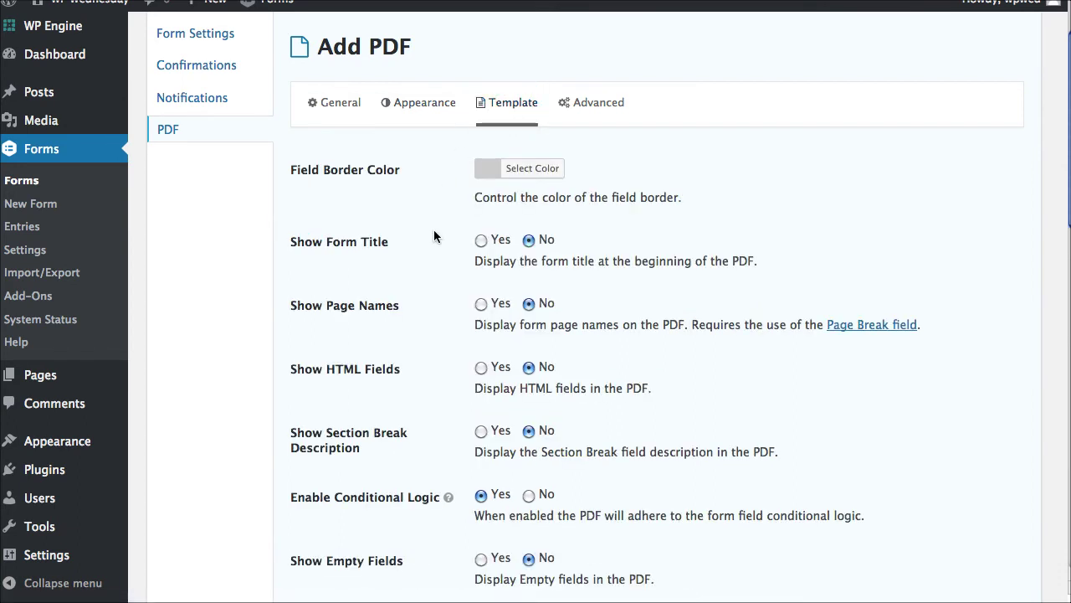
scroll(432, 250, "down", 1)
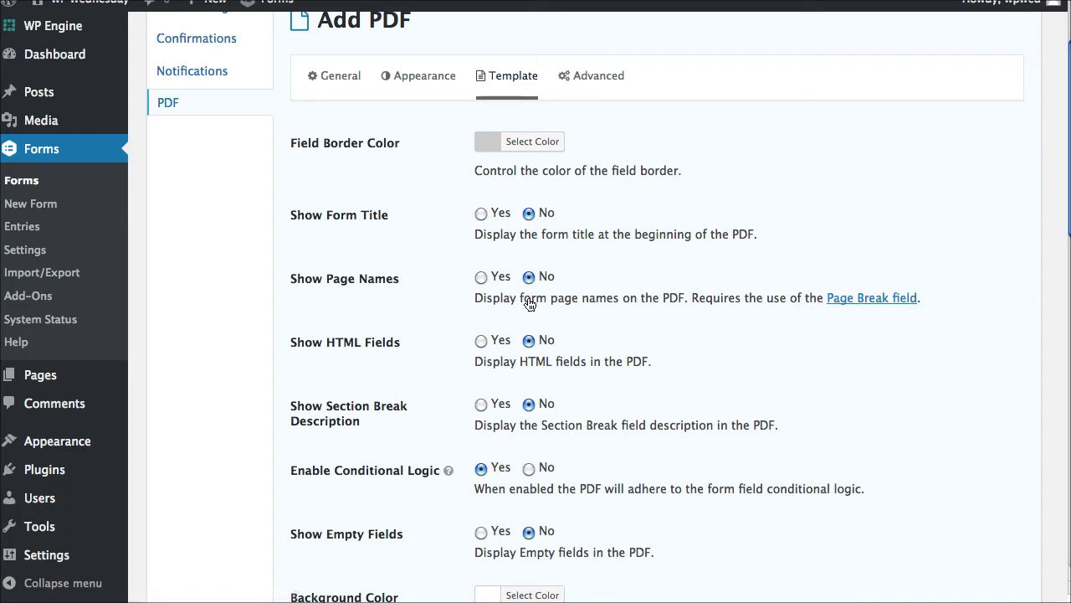
scroll(456, 306, "down", 3)
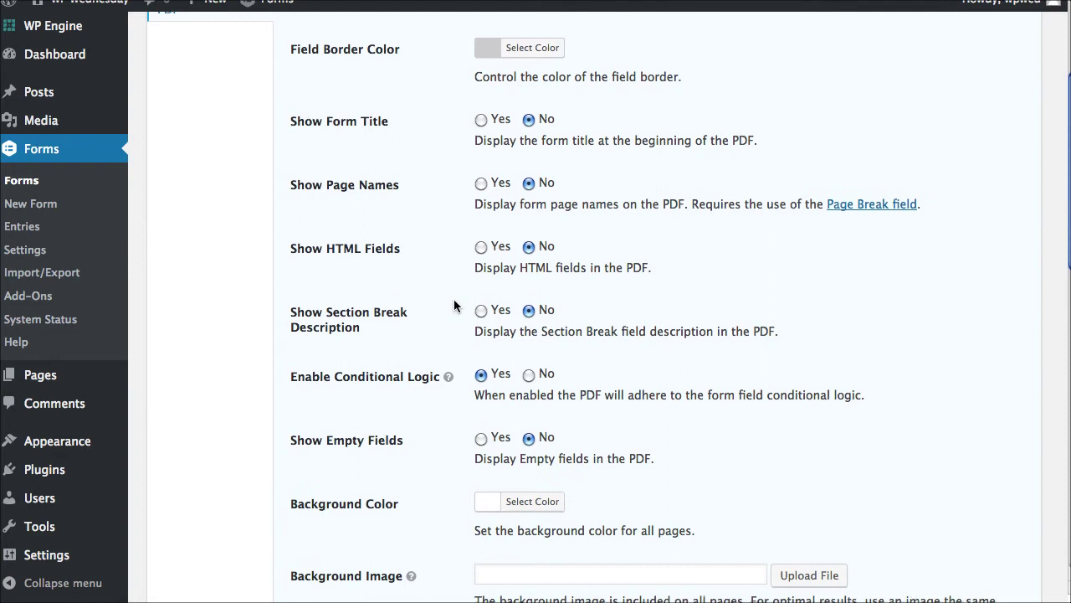
scroll(456, 297, "down", 1)
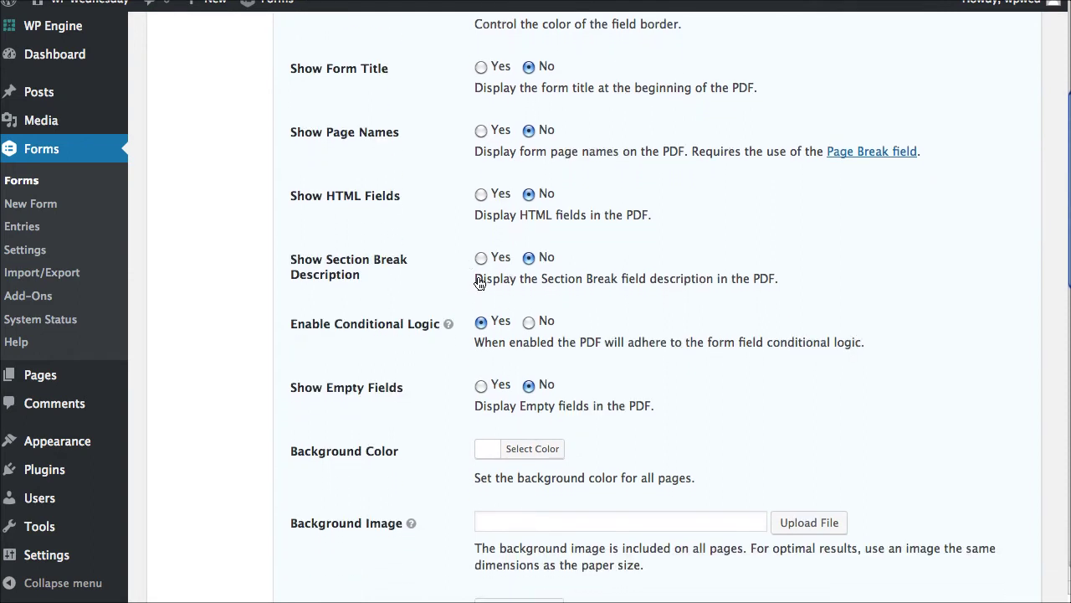
scroll(469, 282, "down", 1)
scroll(470, 282, "down", 2)
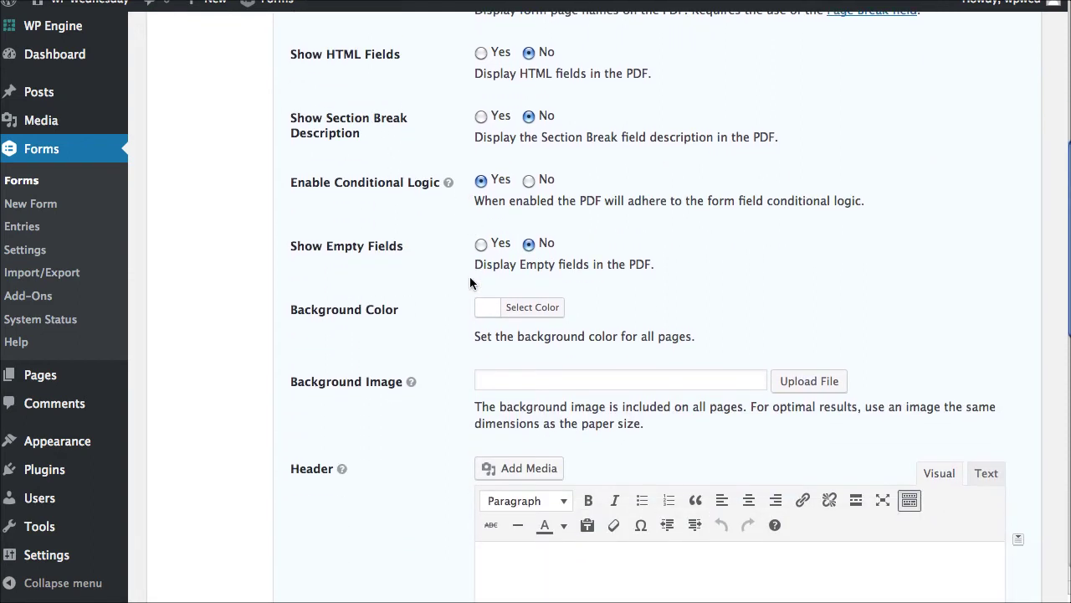
scroll(470, 282, "down", 3)
scroll(470, 282, "down", 1)
scroll(448, 286, "down", 2)
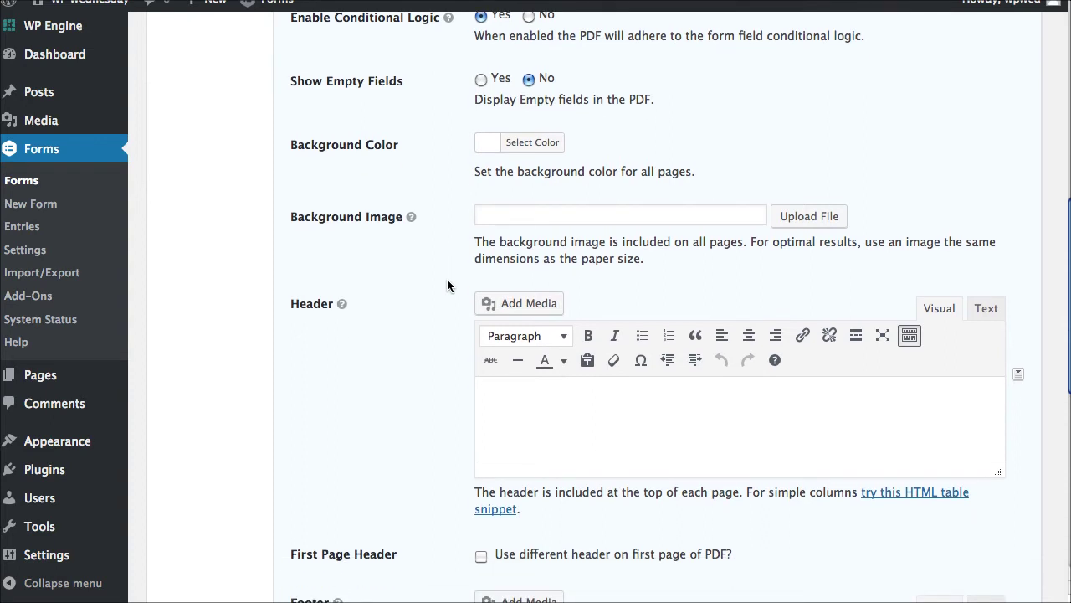
scroll(447, 286, "down", 2)
scroll(447, 286, "down", 1)
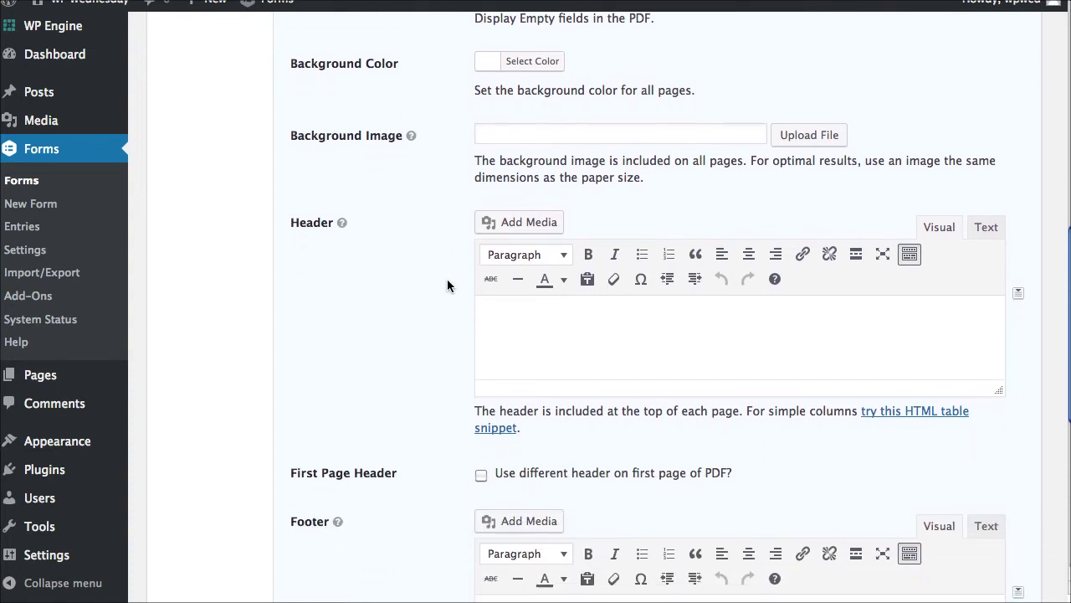
scroll(447, 286, "down", 1)
left_click(540, 313)
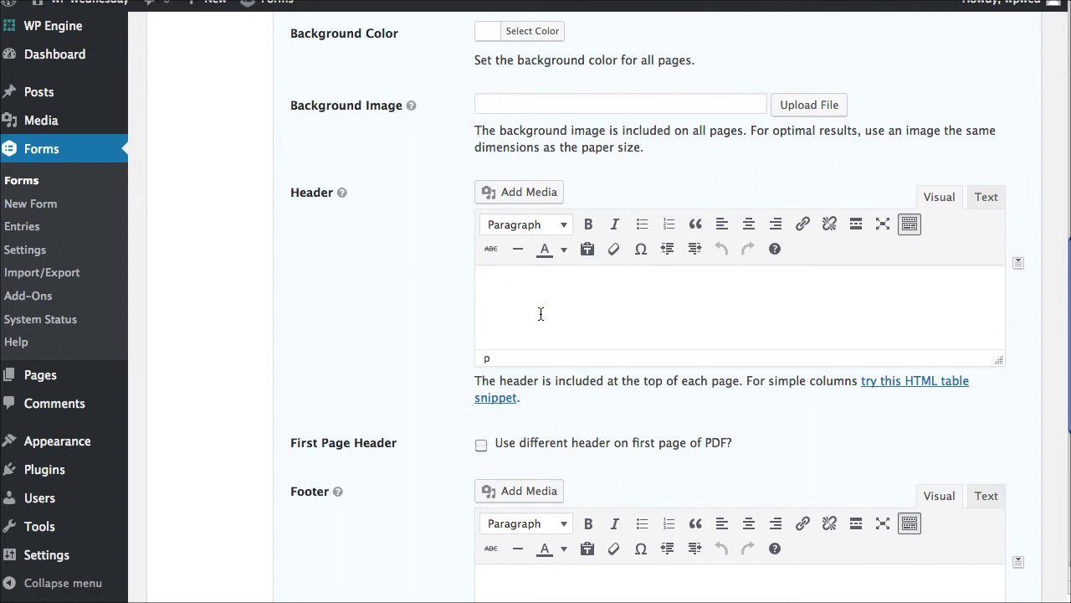
scroll(422, 275, "down", 5)
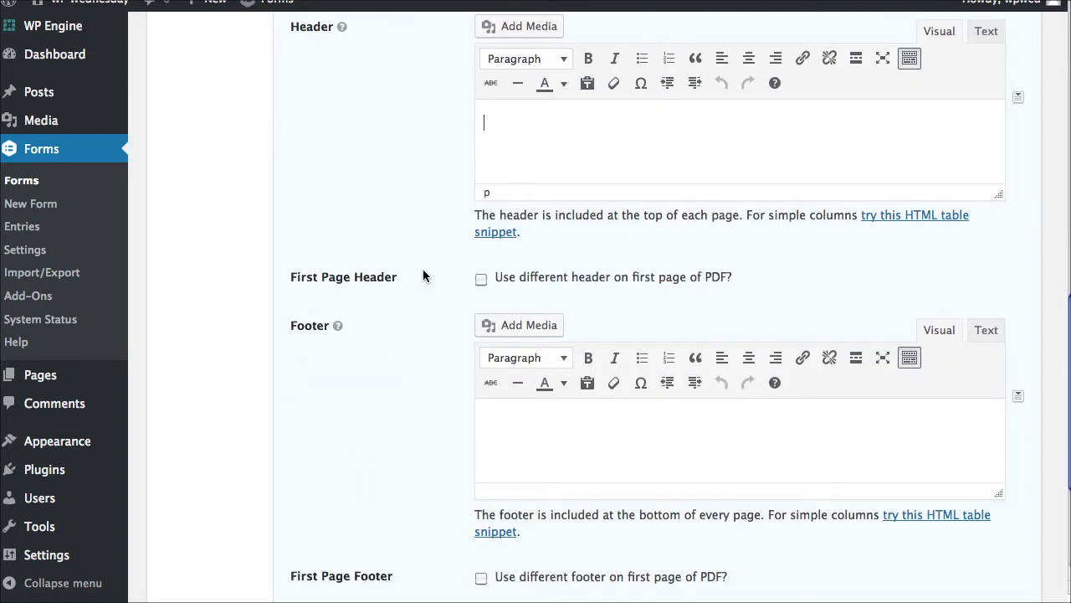
left_click(480, 279)
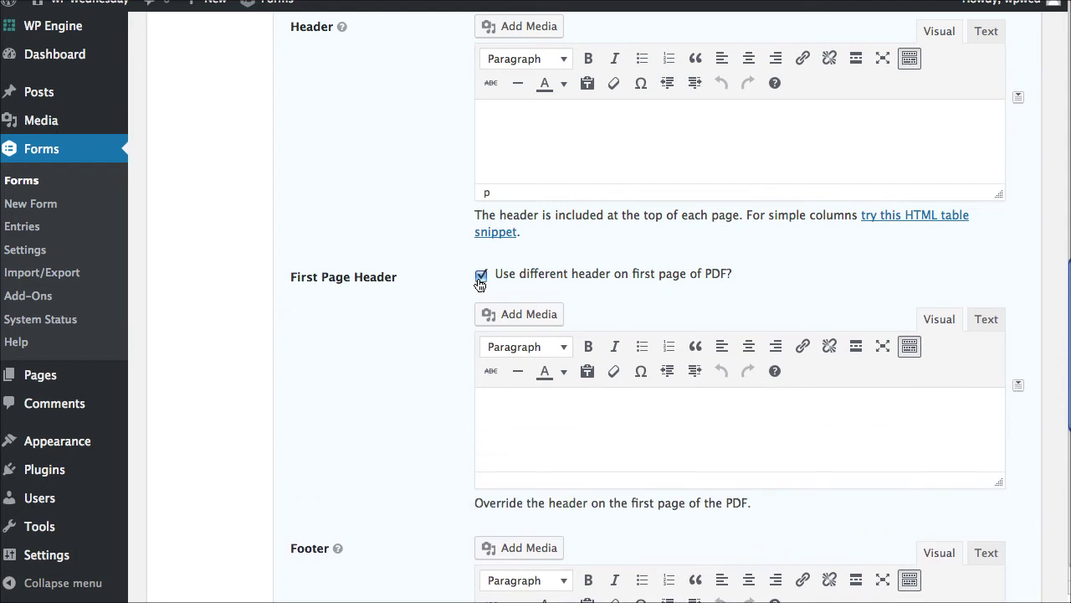
left_click(481, 278)
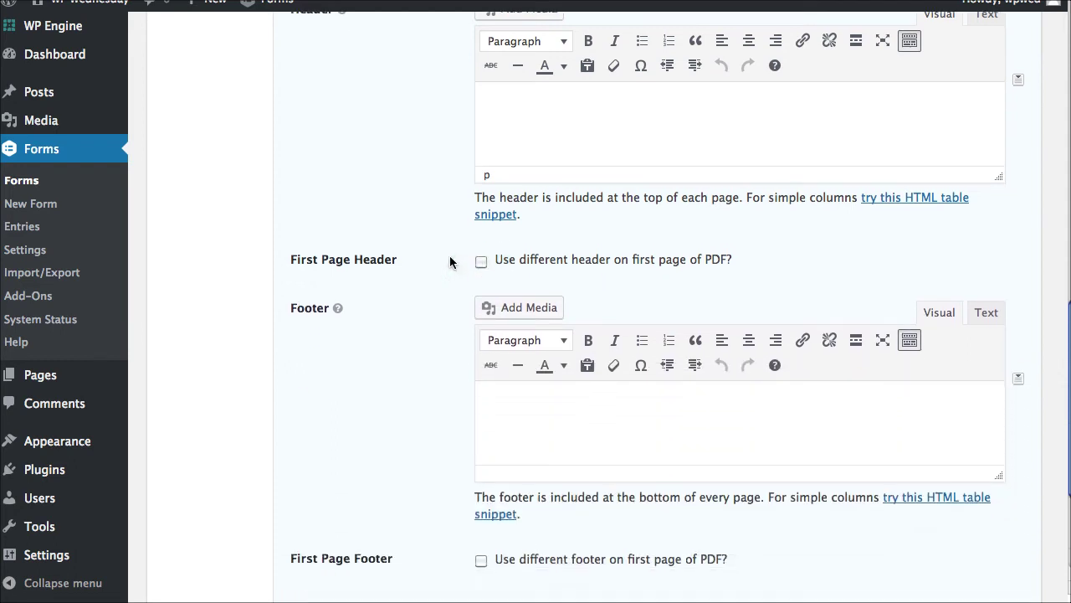
scroll(449, 261, "up", 1)
left_click(581, 241)
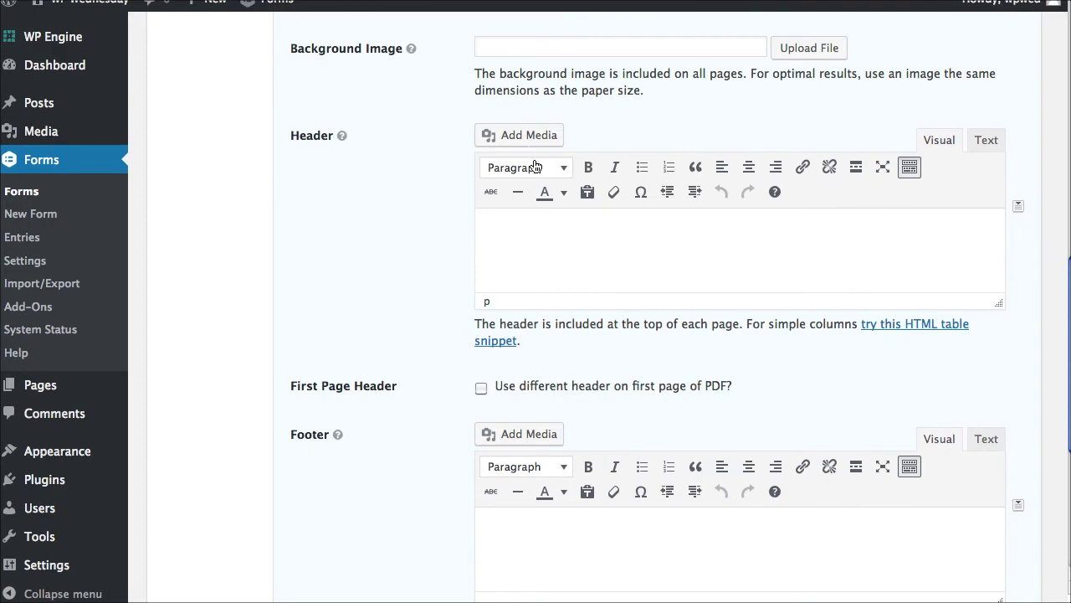
Insert the webtegrity logo from the Media Library into the PDF header.
left_click(528, 137)
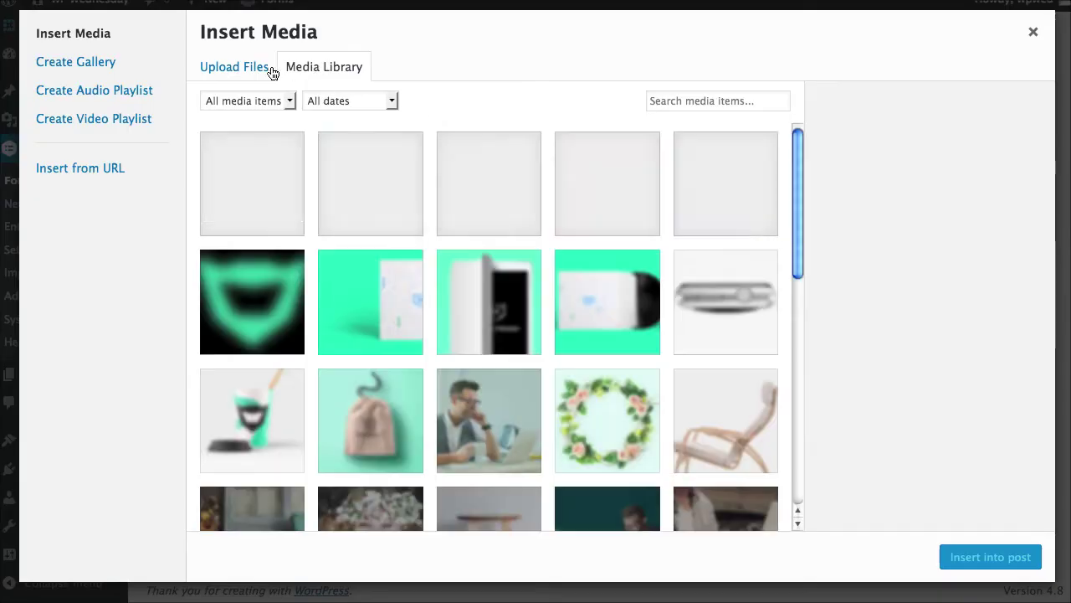
left_click(241, 201)
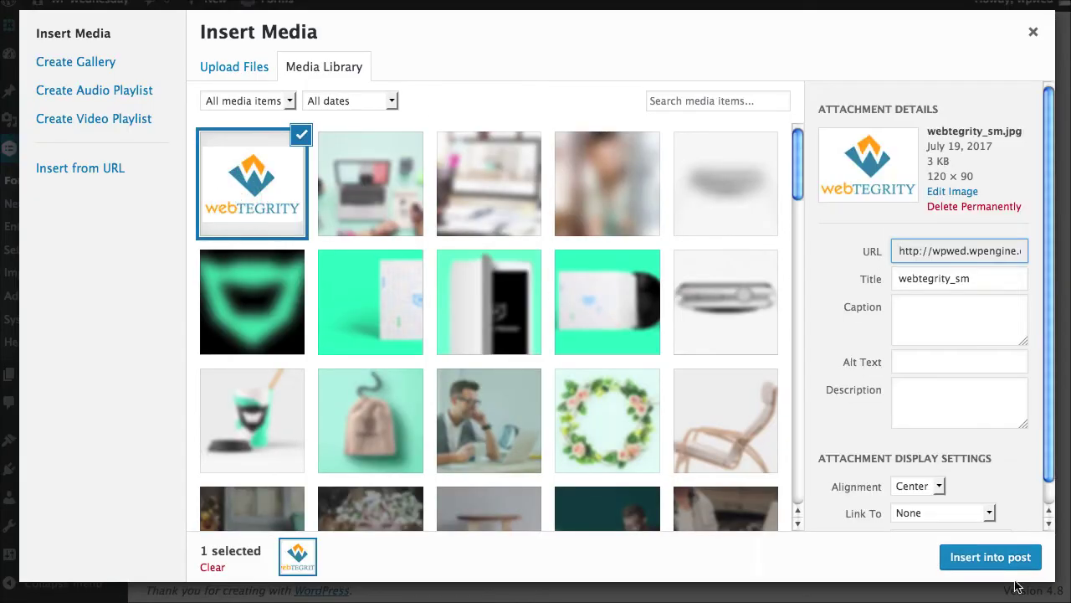
left_click(990, 558)
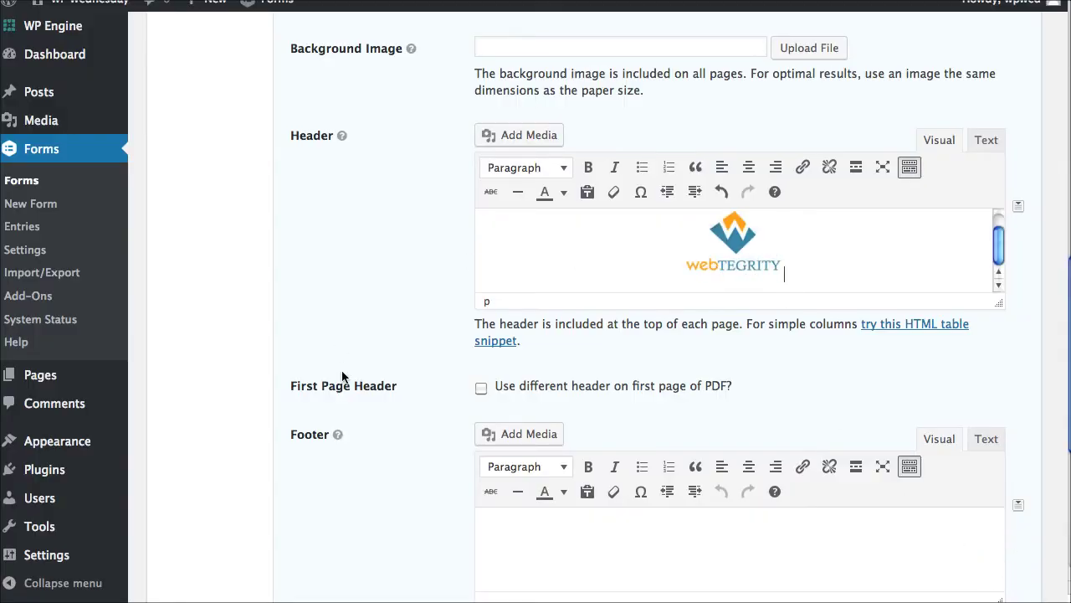
scroll(341, 377, "down", 4)
scroll(342, 376, "up", 10)
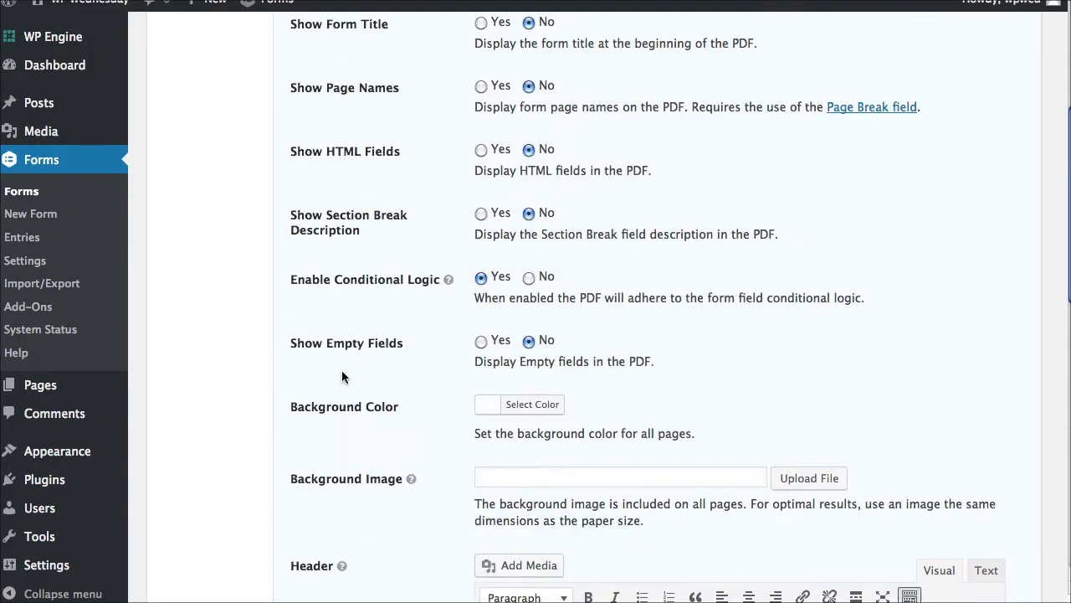
scroll(342, 377, "up", 5)
scroll(369, 373, "up", 2)
Click Add PDF at the bottom of the Advanced tab to create the feed.
left_click(608, 215)
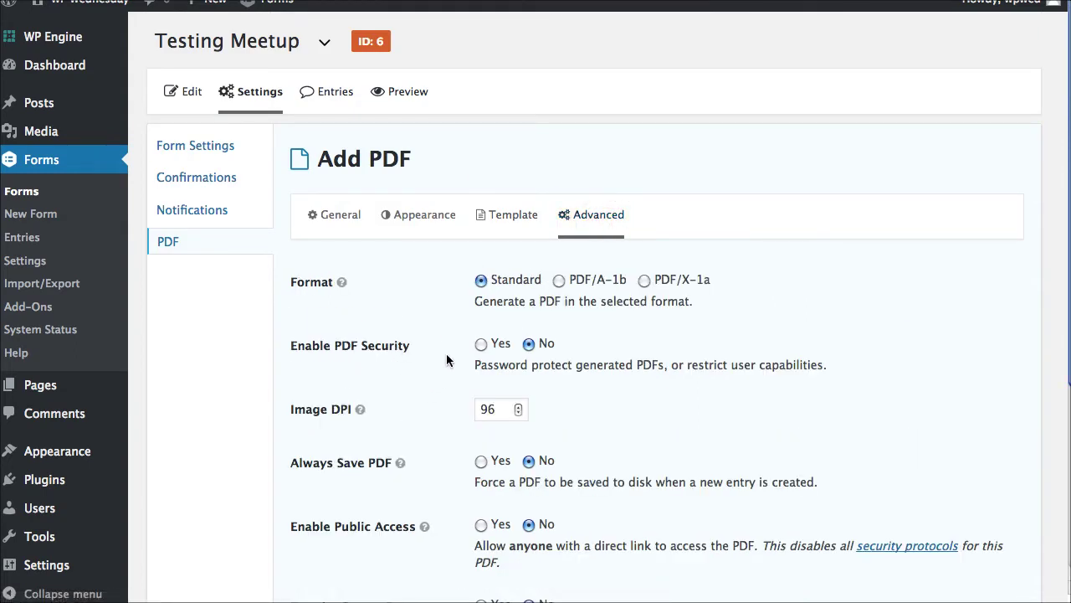
scroll(398, 407, "down", 2)
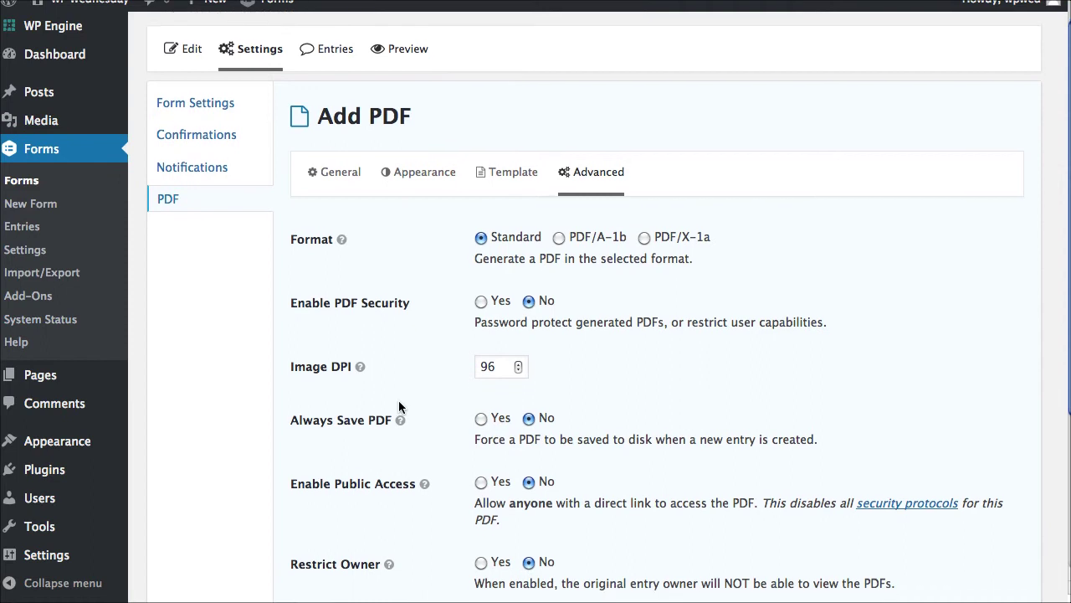
scroll(398, 408, "down", 2)
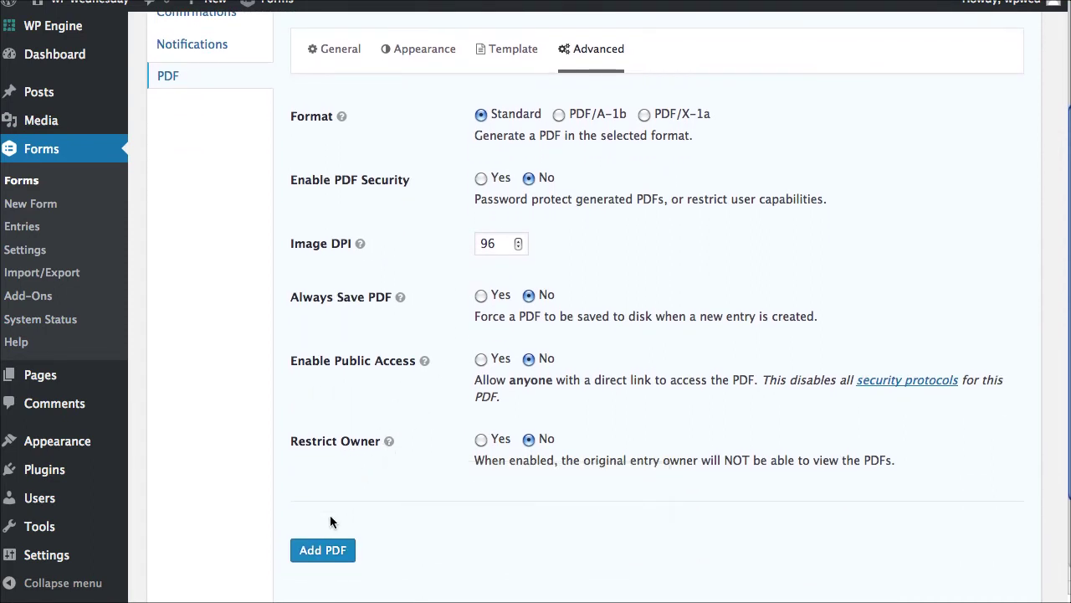
left_click(320, 549)
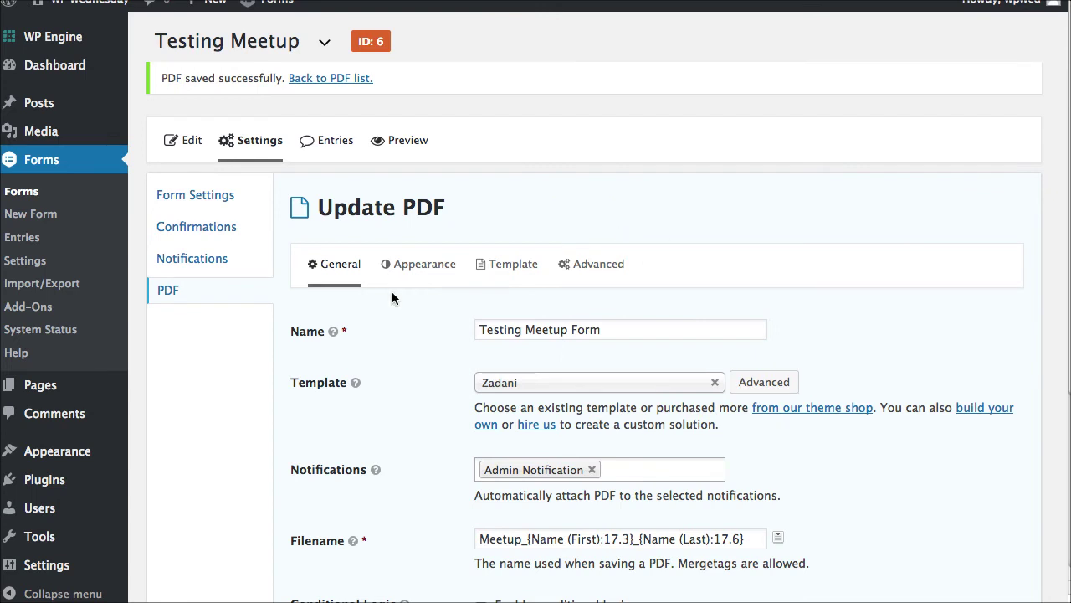
left_click(165, 292)
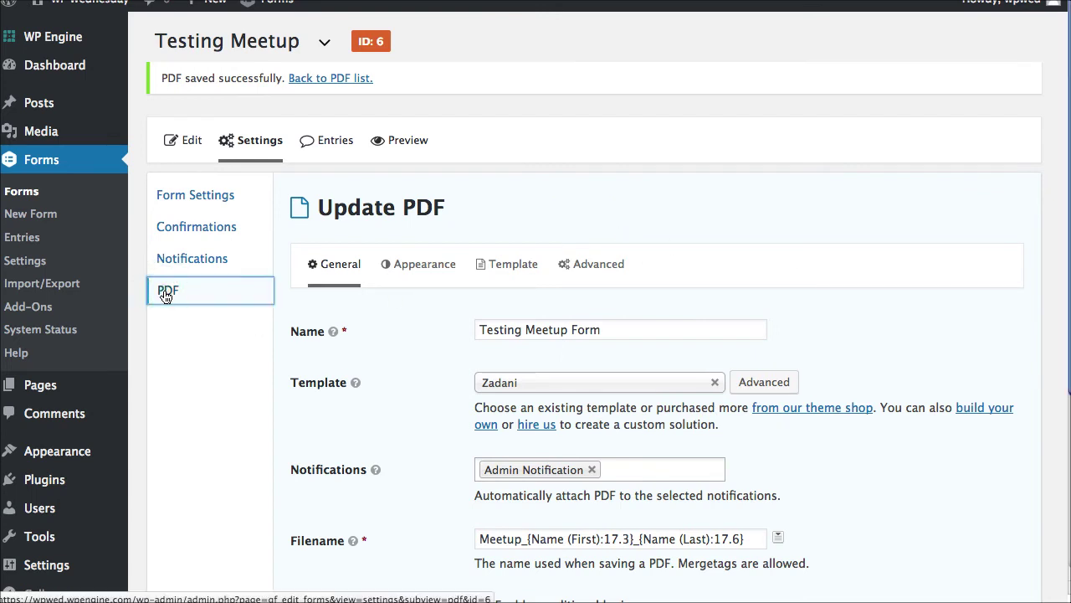
Copy the PDF's download shortcode and open the Default Confirmation for editing.
left_click(166, 297)
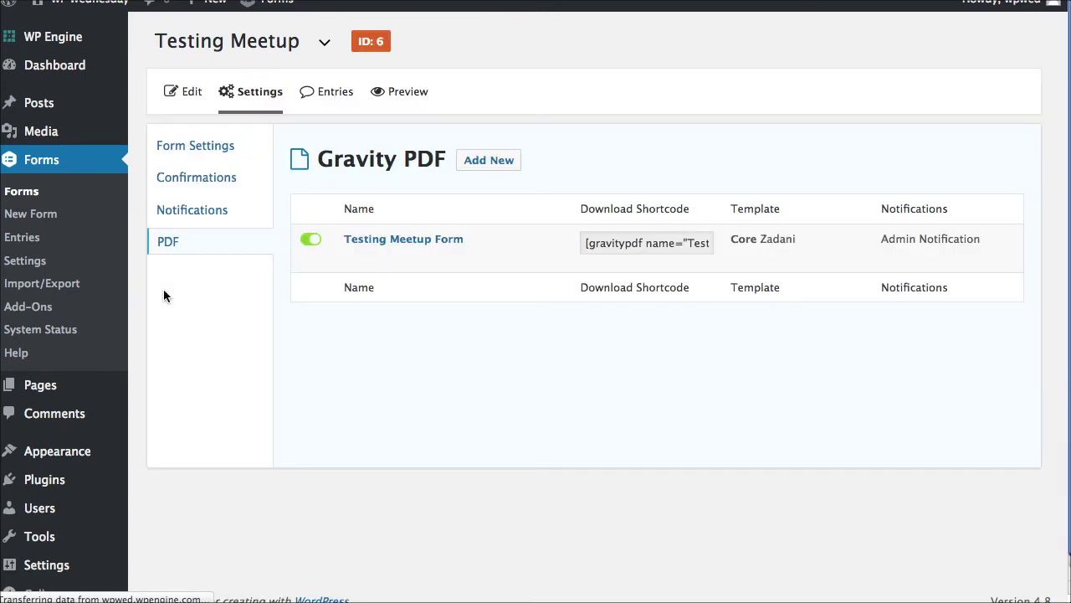
left_click(625, 244)
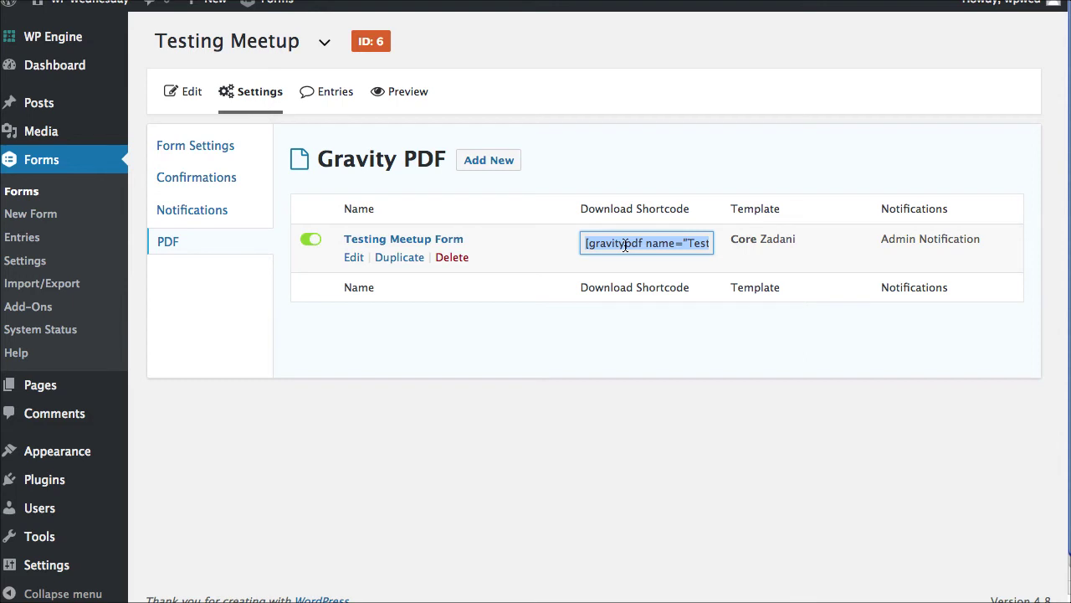
left_click(200, 179)
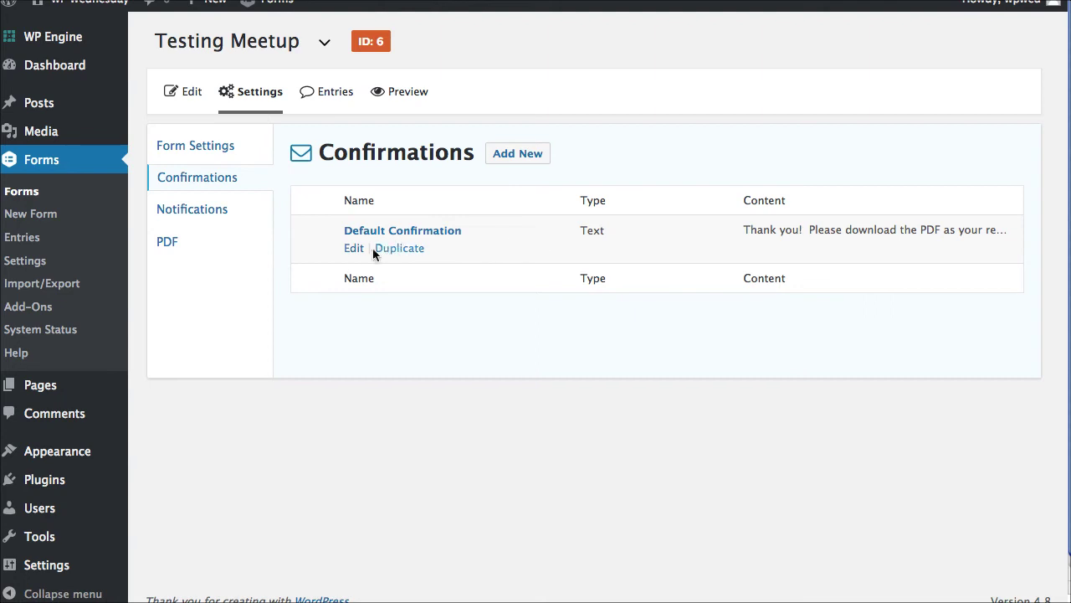
left_click(354, 249)
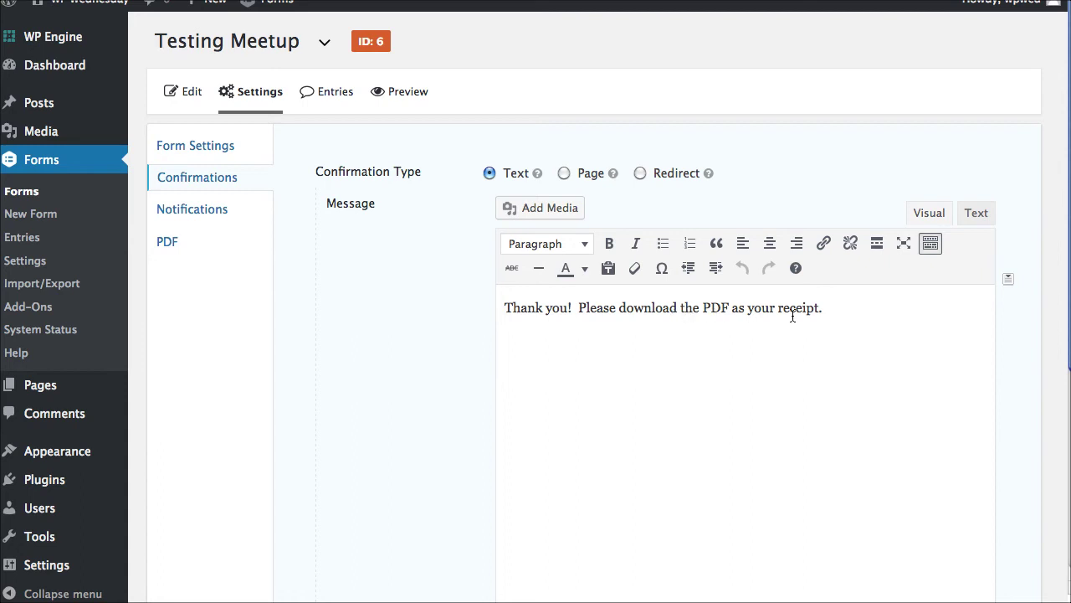
Paste the download shortcode after the thank-you message and save the Default Confirmation.
left_click(825, 333)
type("[gravitypdf name=\"Testing Meetup Form\" id=\"596fa370dce90\" text=\"Download PDF\"]")
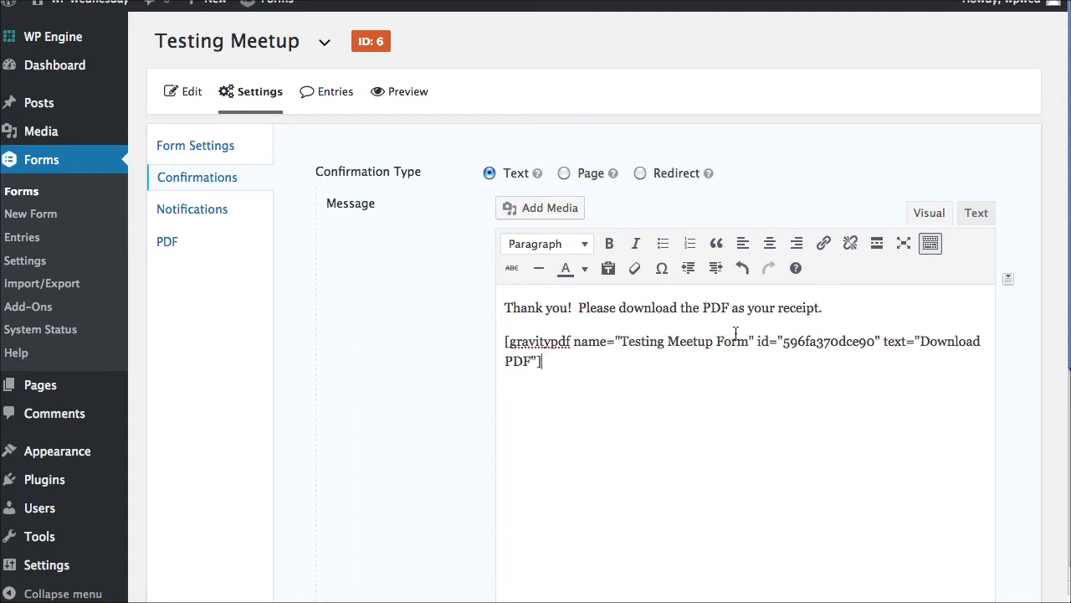
left_click(924, 345)
scroll(433, 365, "down", 3)
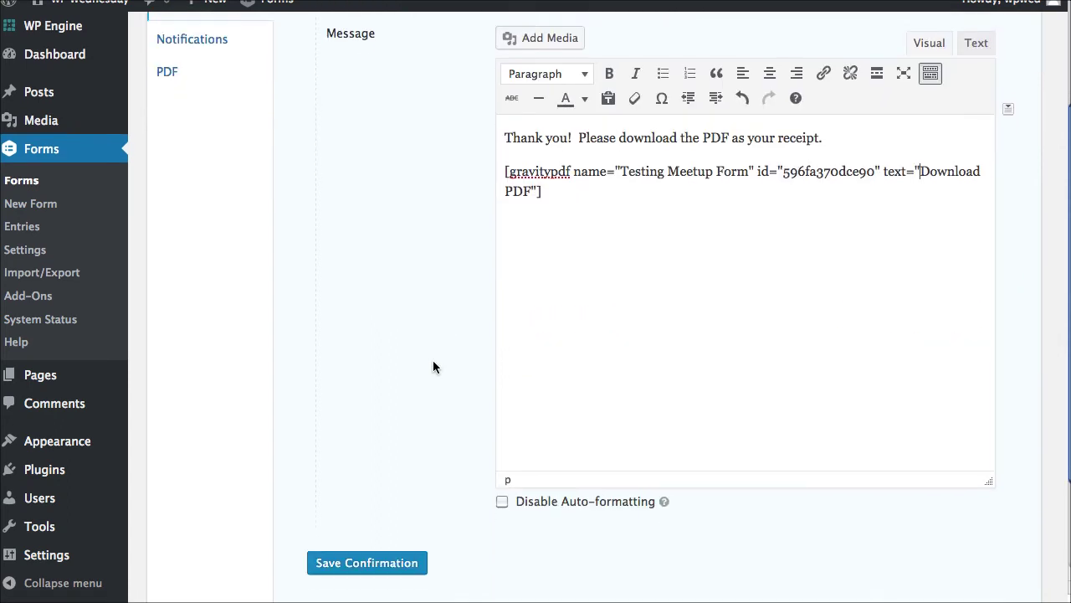
scroll(432, 365, "down", 3)
left_click(346, 500)
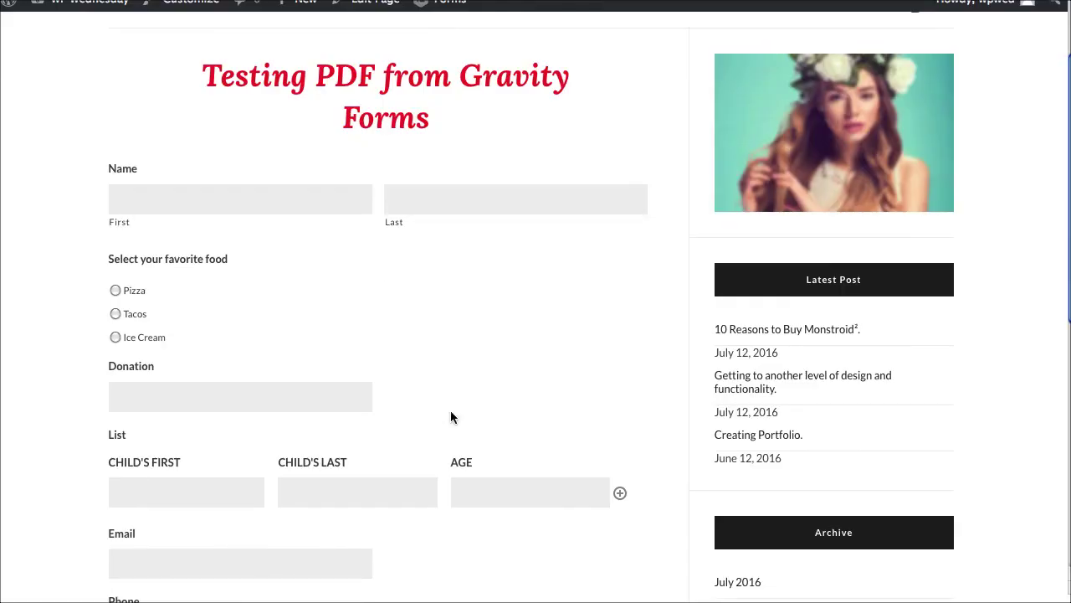
Enter the submitter's first and last name in the test form.
left_click(331, 205)
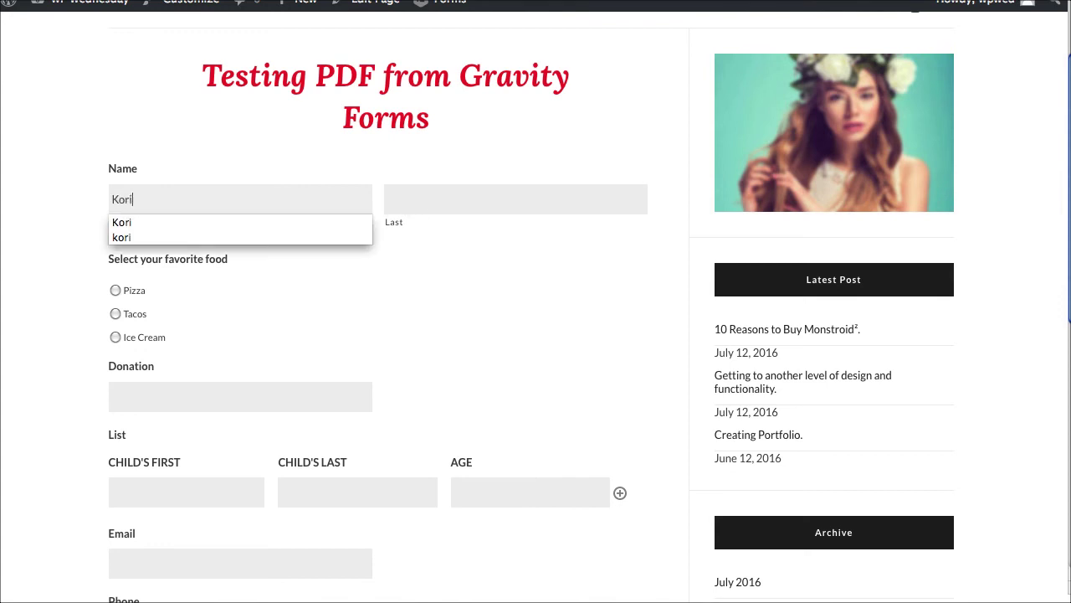
key("Tab")
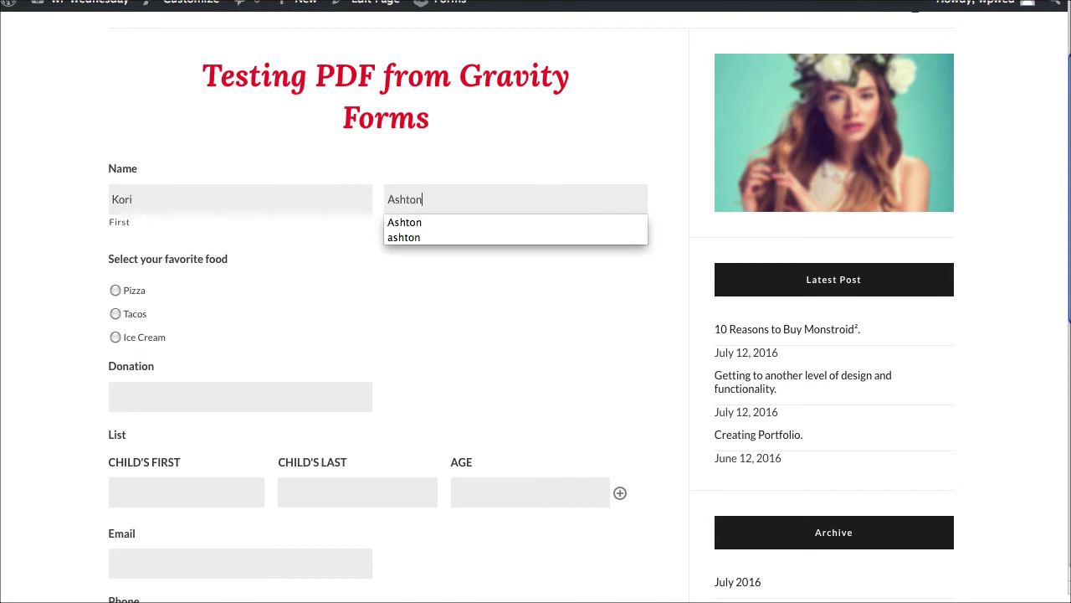
Choose Pizza as the favorite food and enter a $100.00 donation.
left_click(115, 290)
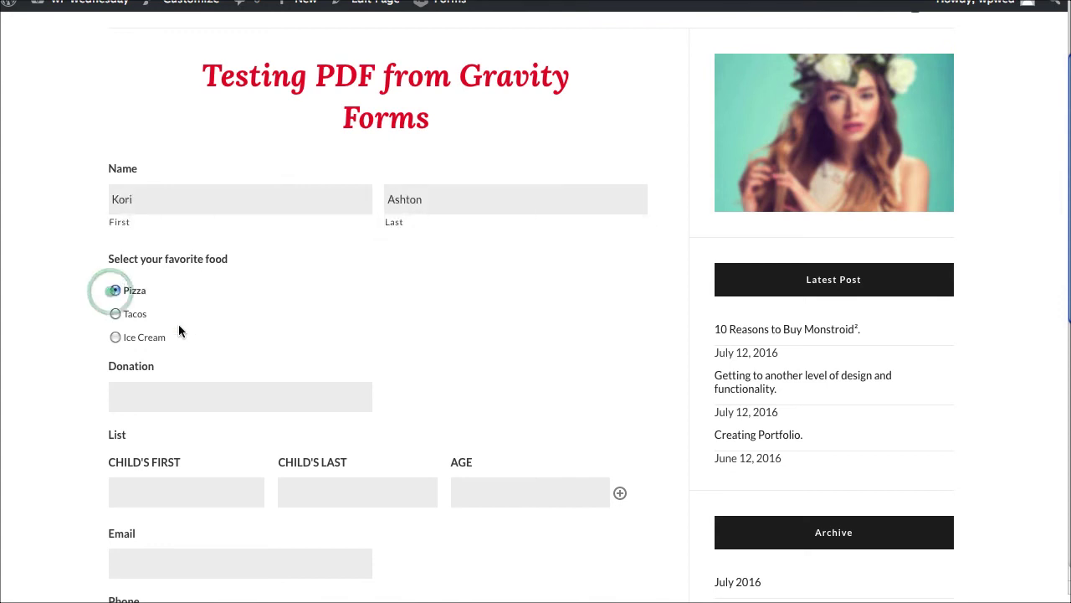
scroll(302, 356, "down", 1)
left_click(301, 352)
type("10")
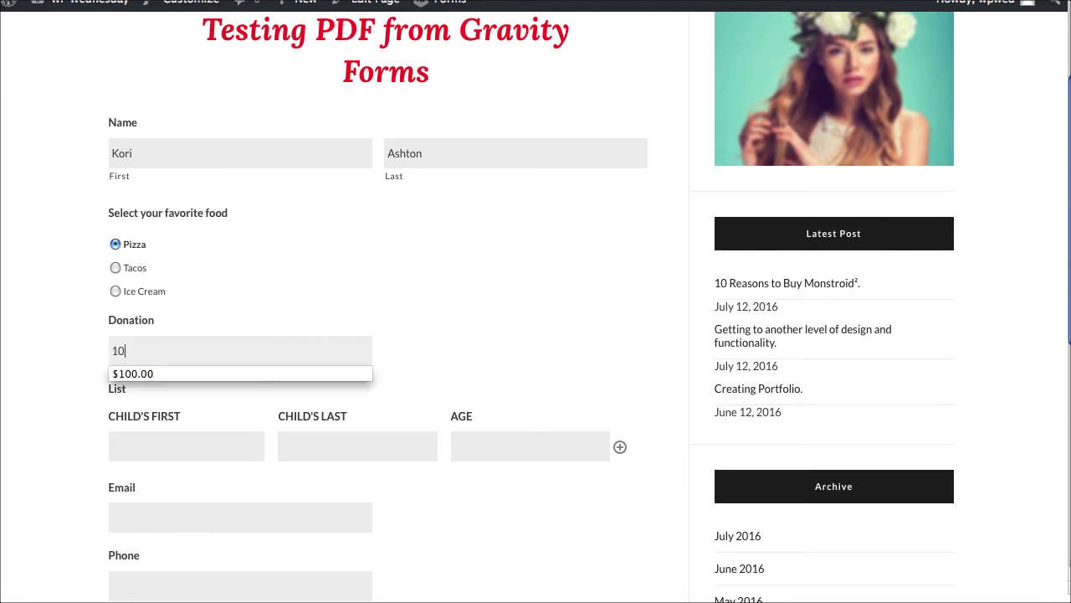
left_click(297, 374)
scroll(355, 406, "down", 2)
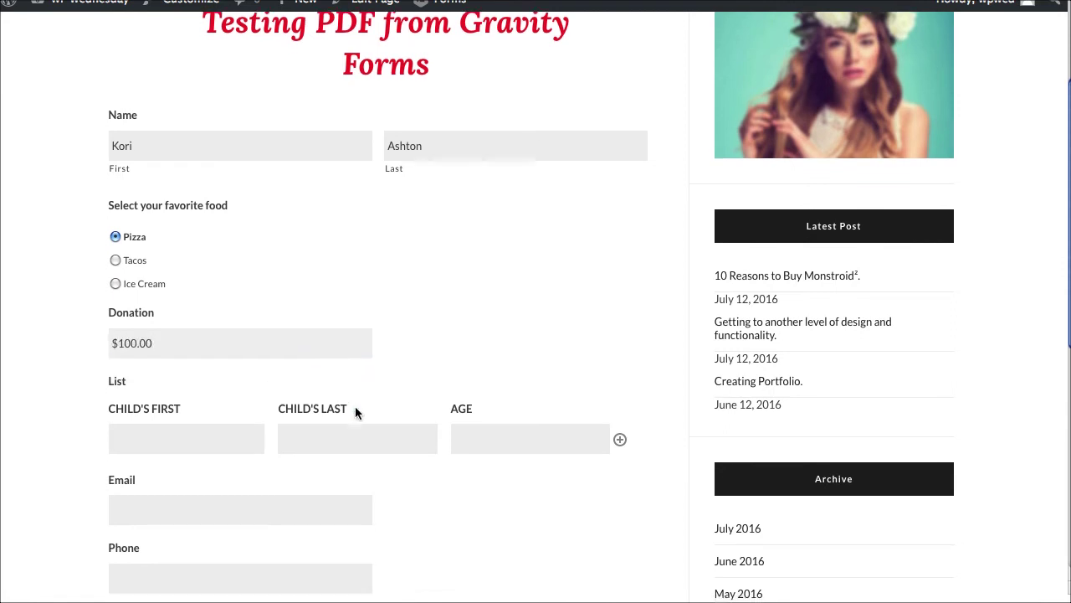
Fill the first child row with a first name, last name and age 8.
left_click(212, 355)
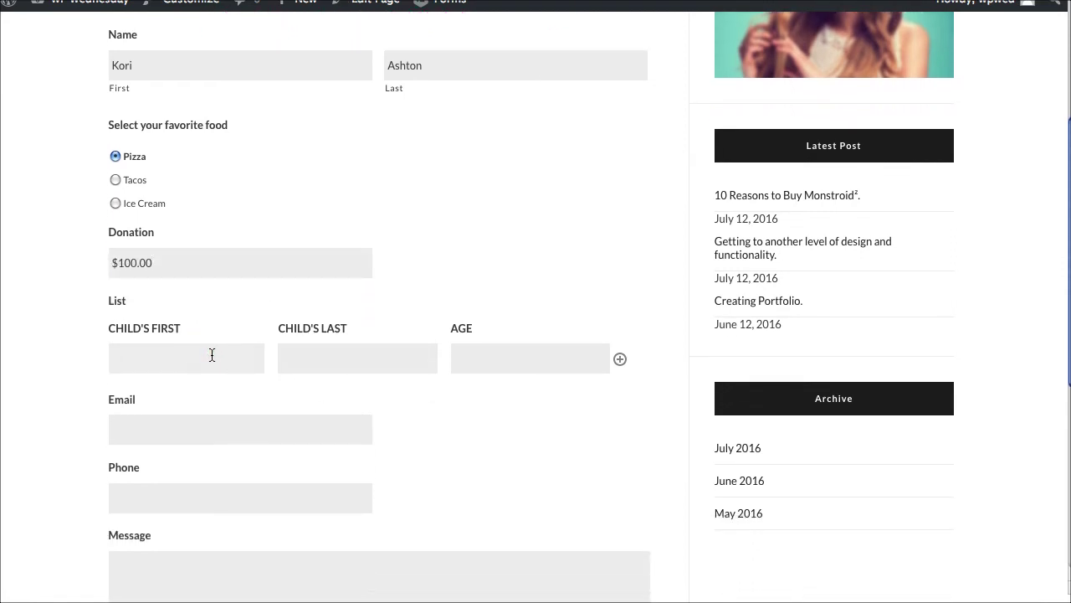
type("Lill")
left_click(188, 362)
type("y")
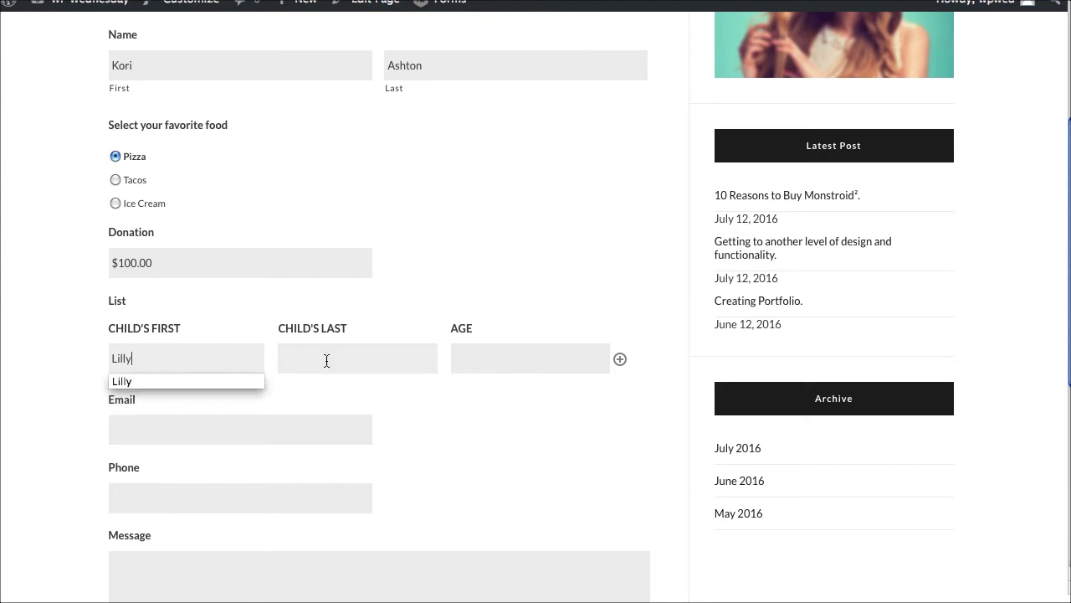
left_click(327, 358)
type("A")
left_click(327, 379)
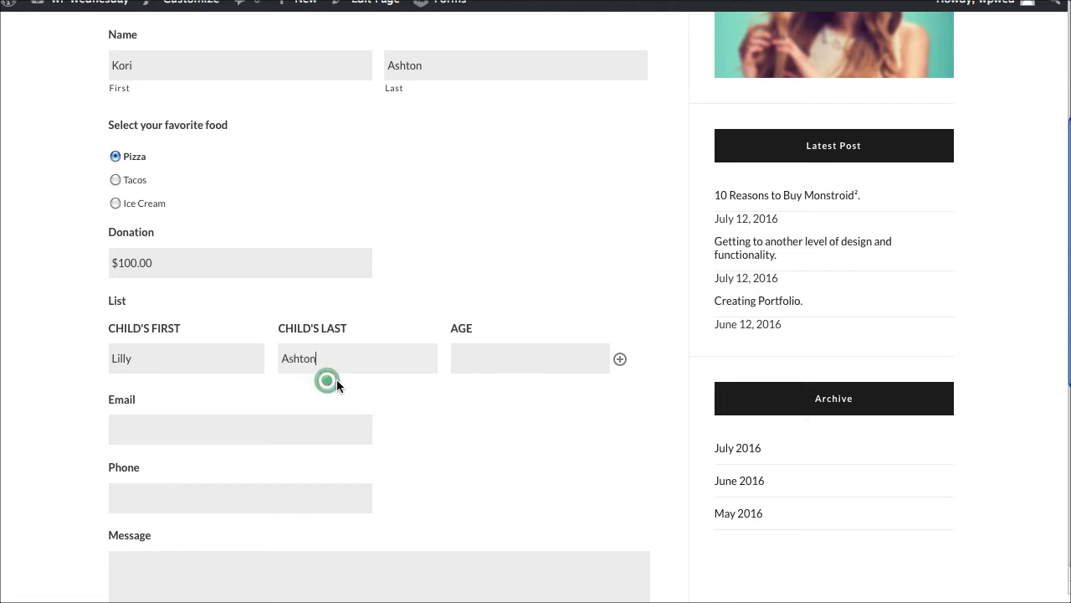
left_click(476, 351)
type("8")
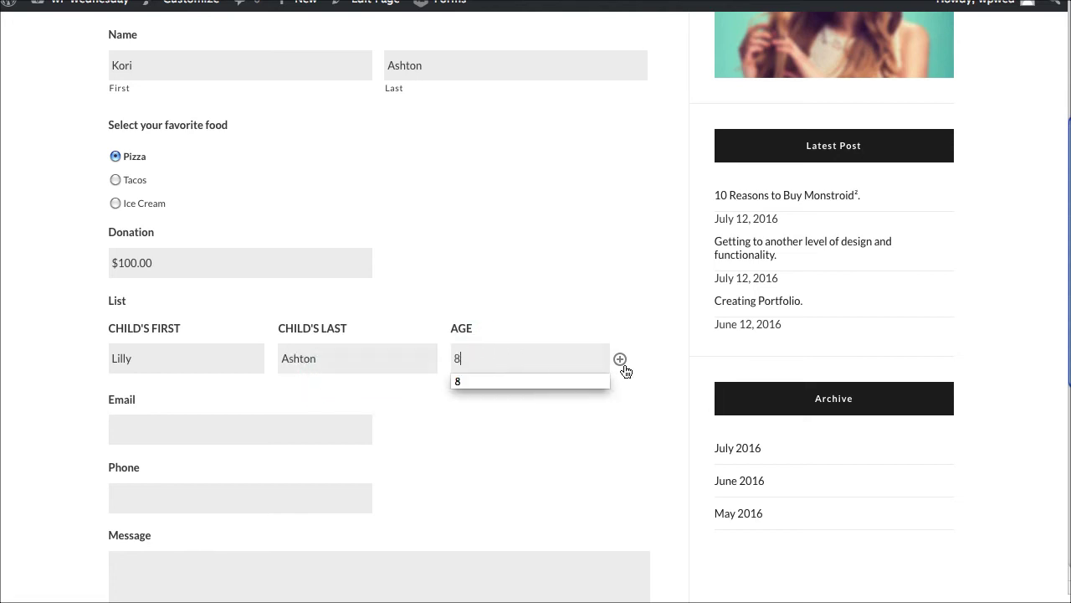
Add a second child row with a first name, last name and age 4.
left_click(619, 358)
left_click(241, 394)
type("L")
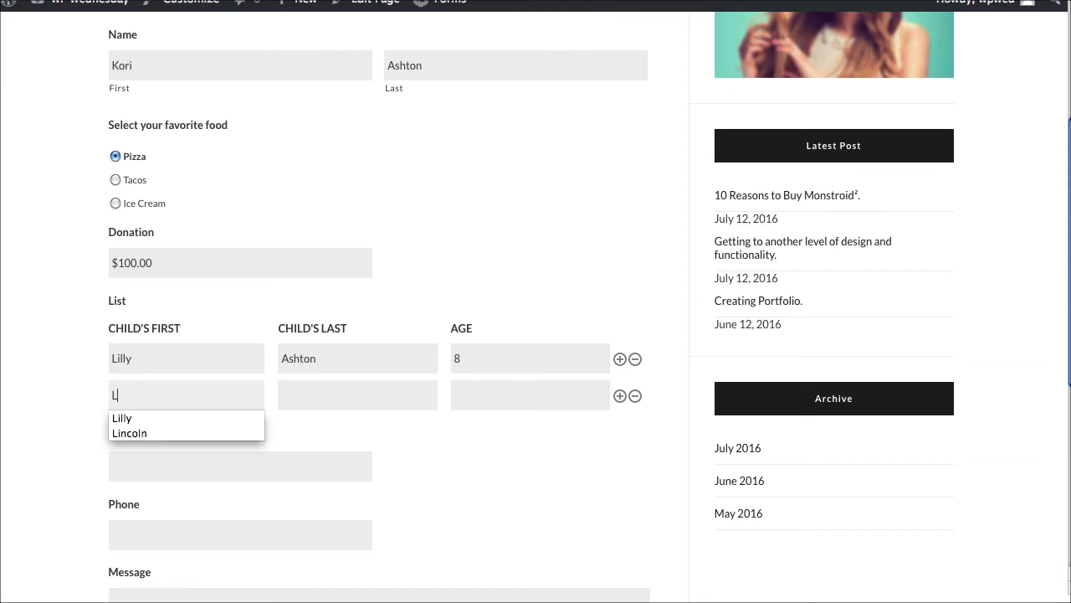
left_click(231, 433)
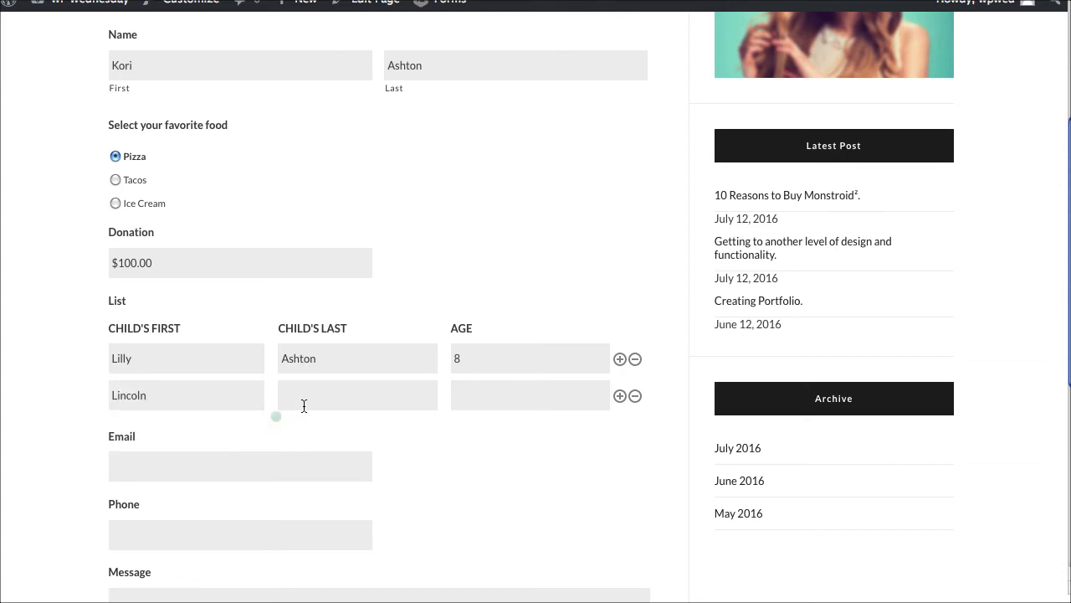
left_click(306, 401)
type("A")
left_click(318, 418)
left_click(471, 395)
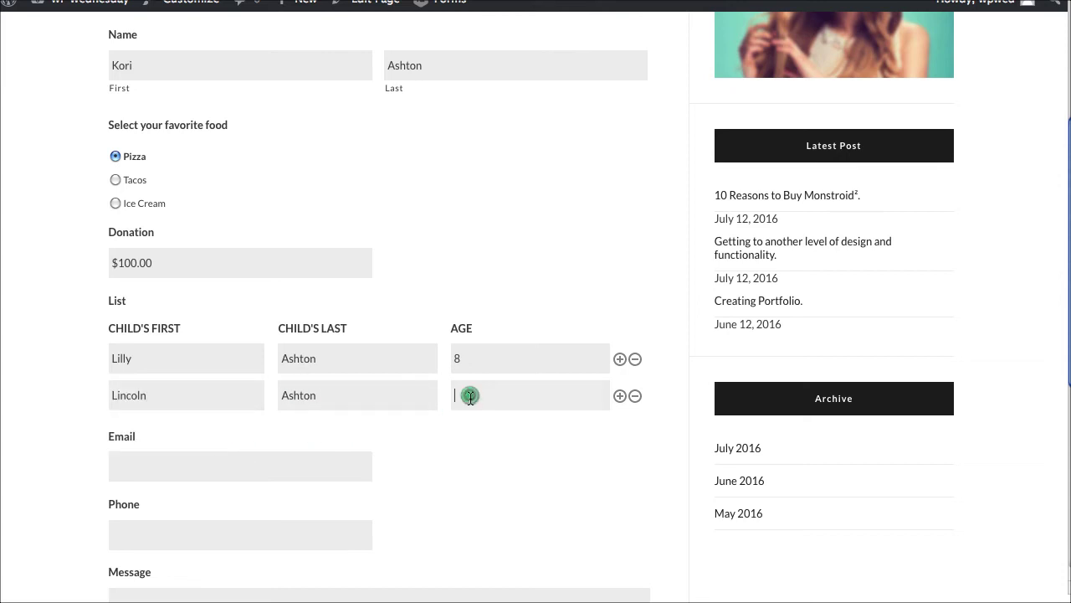
type("4")
left_click(591, 452)
Add a third child row with a first name, last name and age 55.
left_click(621, 396)
left_click(225, 433)
type("J")
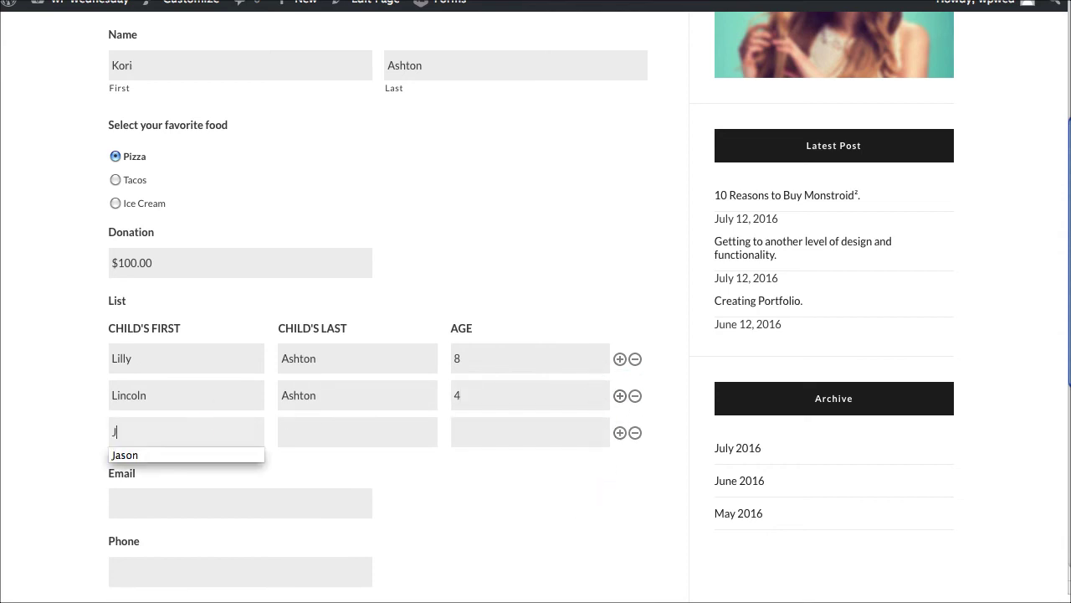
type("ason")
key("Tab")
type("M")
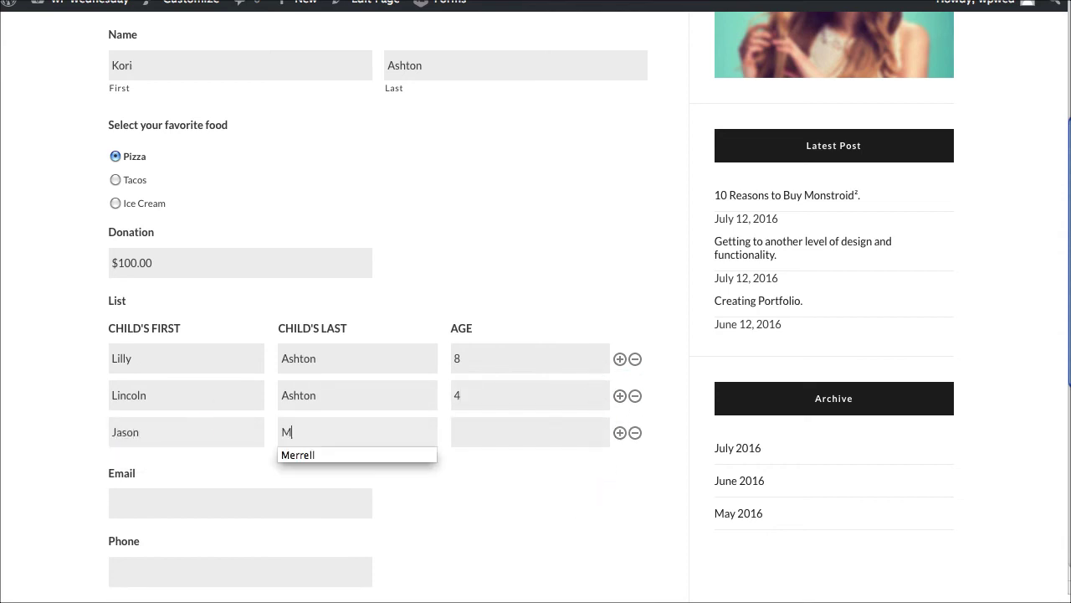
left_click(319, 457)
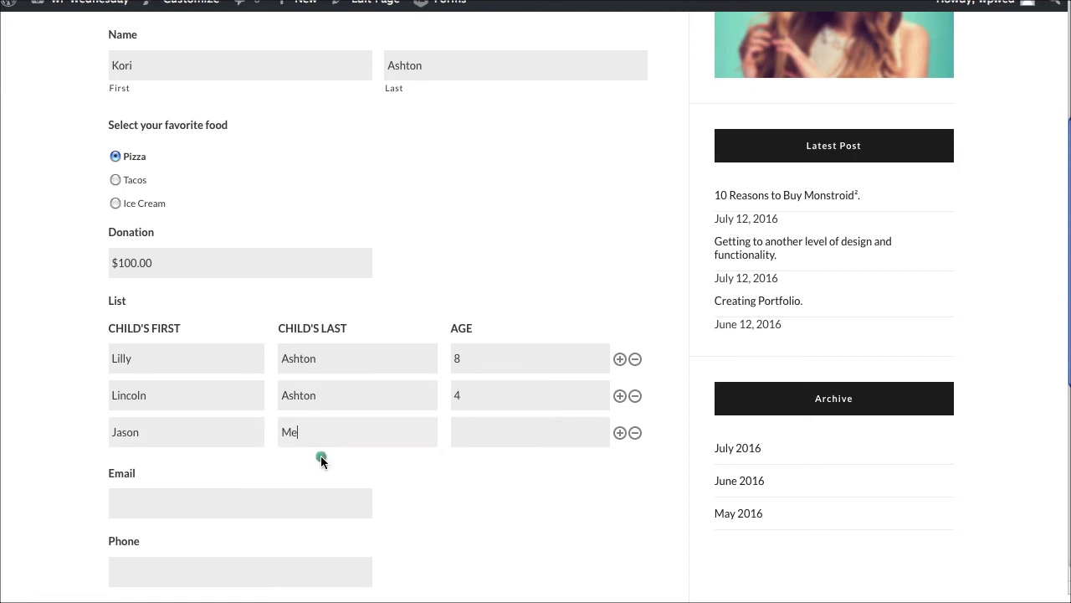
left_click(480, 435)
type("5")
left_click(505, 457)
Fill in the email, phone number and message 'Teset', then submit the entry.
left_click(325, 497)
type("Kori")
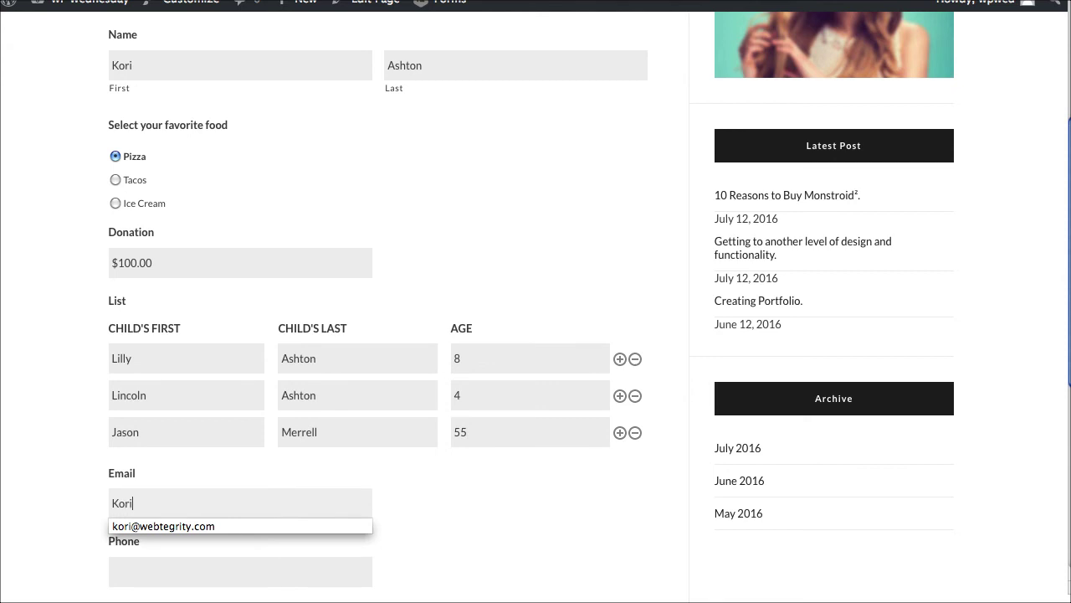
left_click(321, 521)
scroll(414, 526, "down", 3)
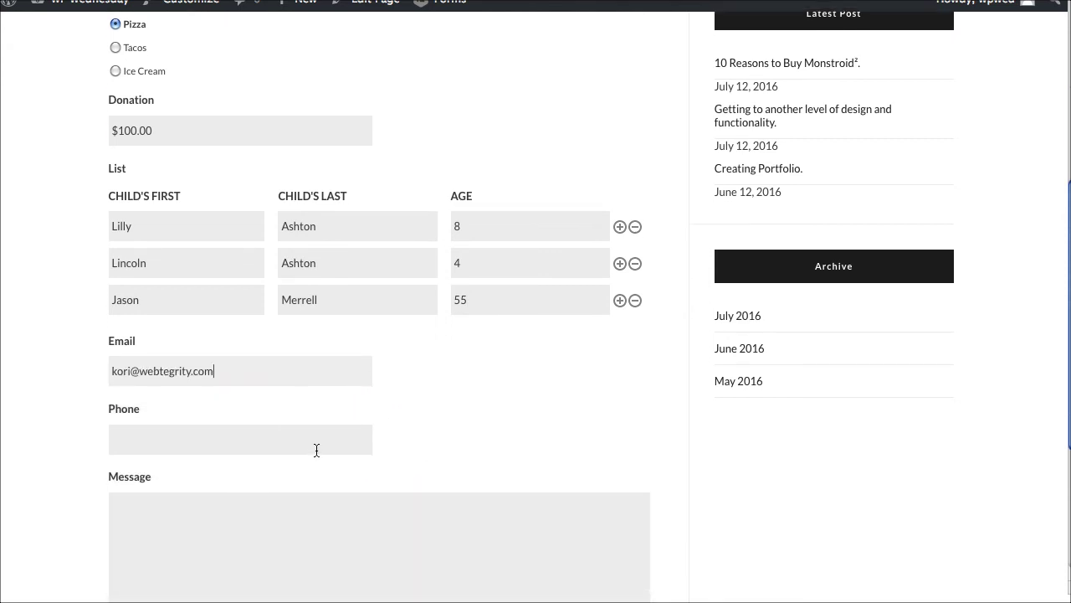
left_click(316, 451)
left_click(292, 506)
type("Teset")
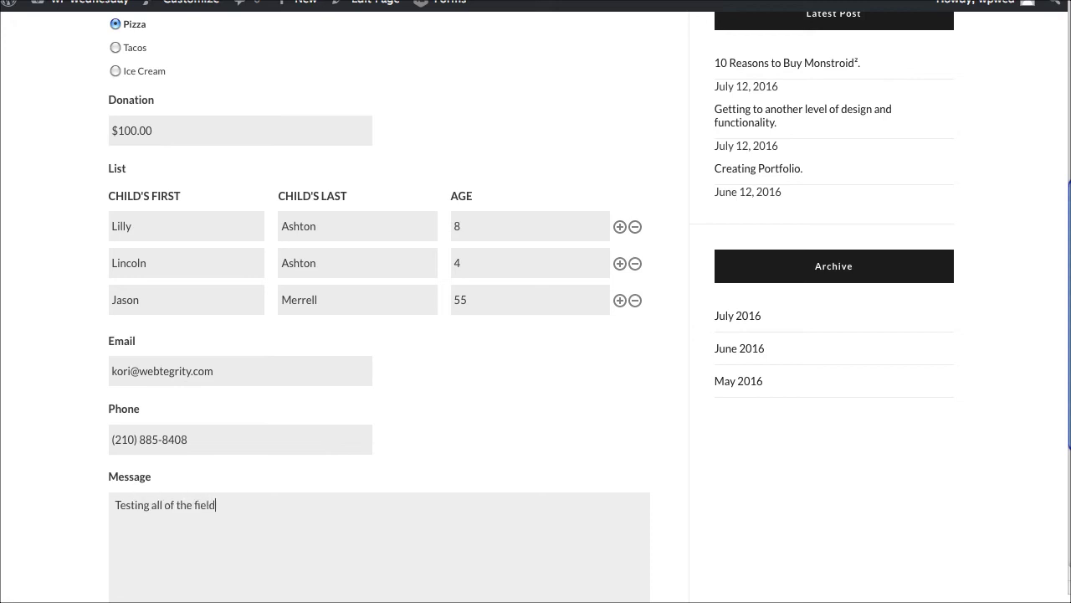
scroll(496, 401, "down", 3)
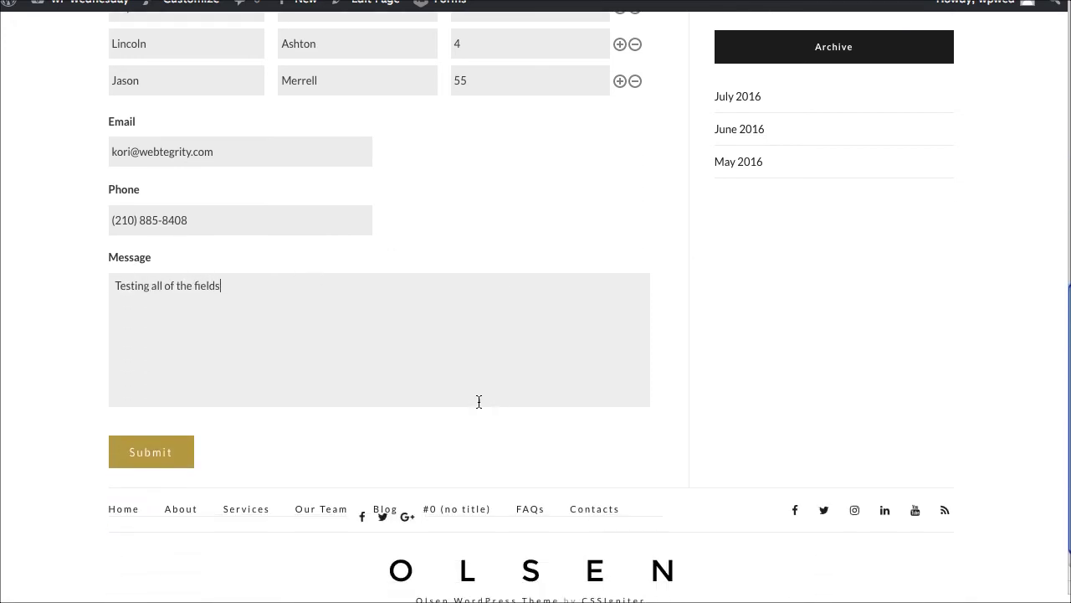
left_click(139, 452)
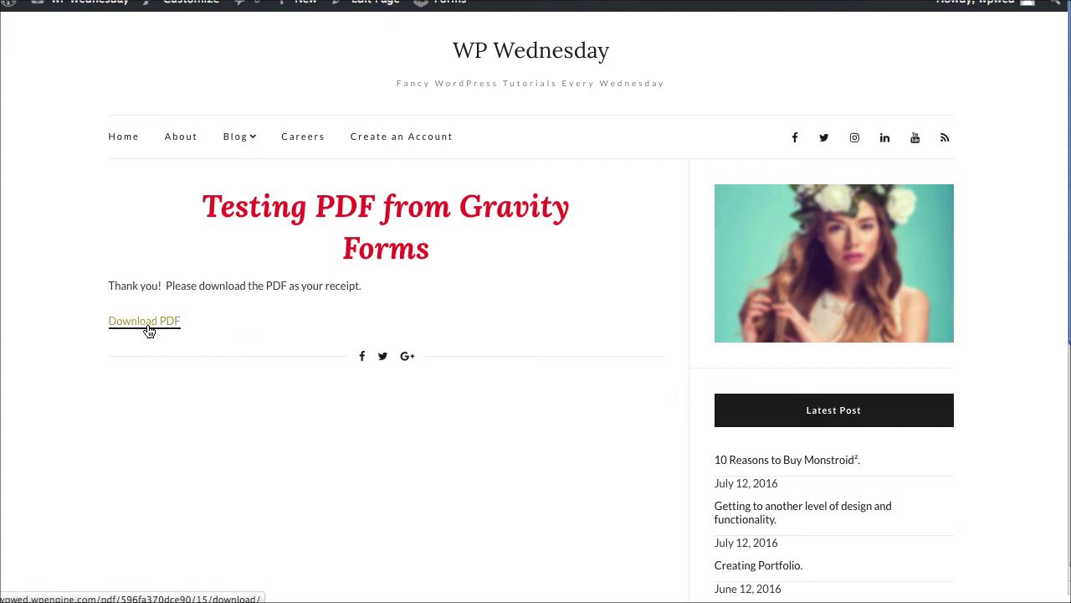
Download the entry's PDF receipt and open it in Adobe Acrobat Pro.
left_click(150, 331)
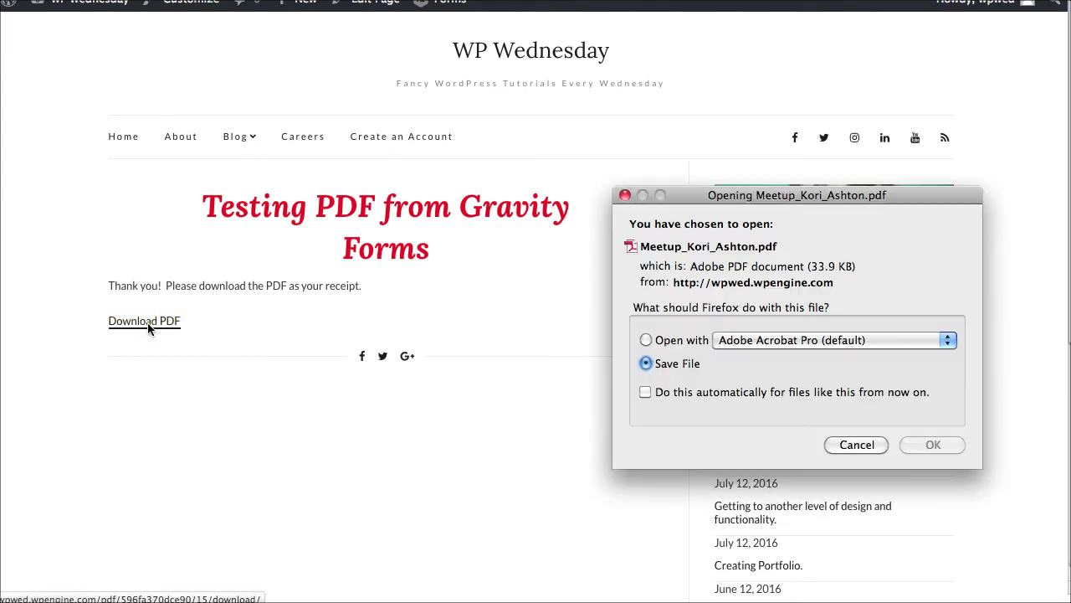
left_click(669, 340)
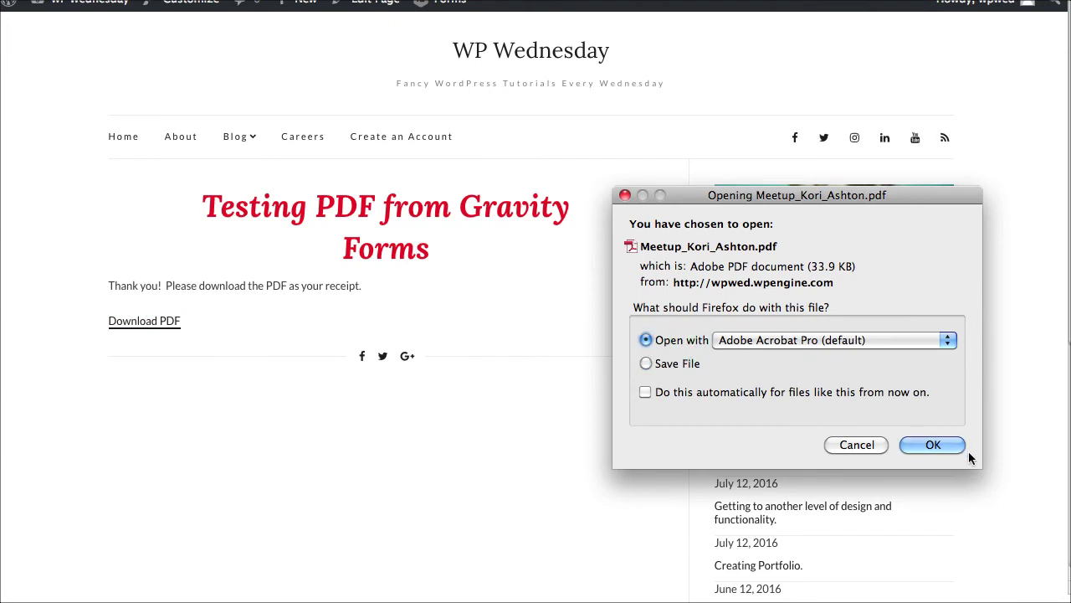
left_click(932, 445)
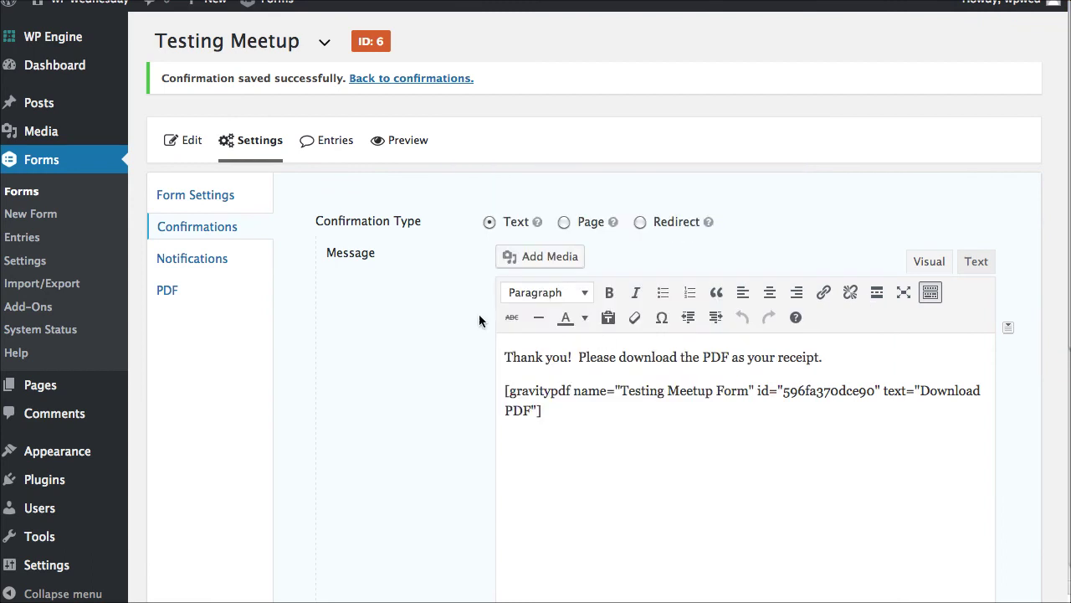
Open the Entries tab of the Testing Meetup form to view submitted entries.
left_click(334, 139)
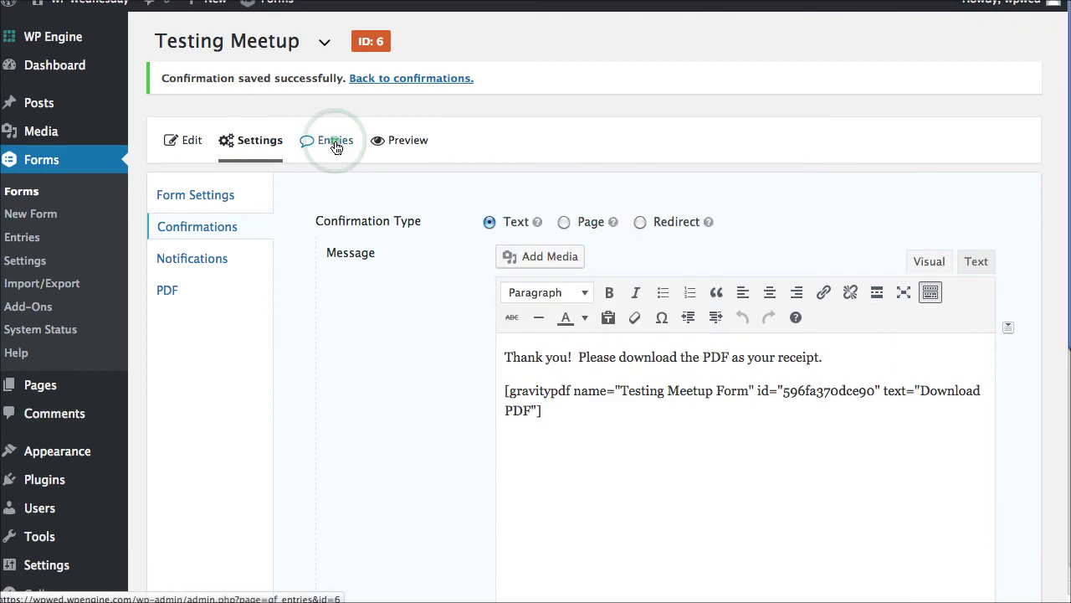